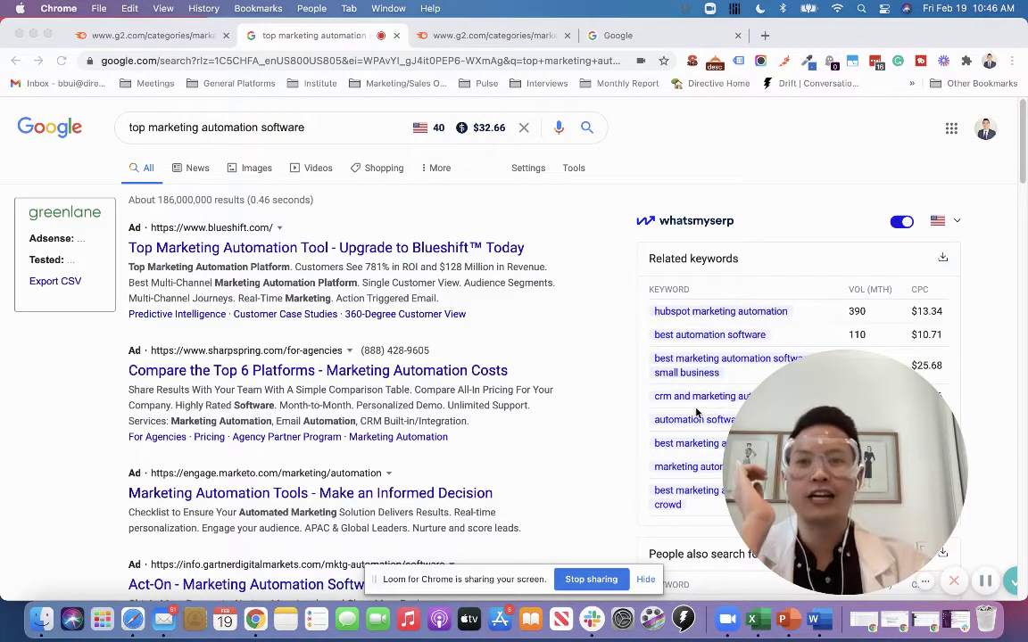
Step: Inspect the search query, selecting then deselecting the word 'top', and dismiss the suggestions
{"action": "left_click", "coordinate": [309, 127]}
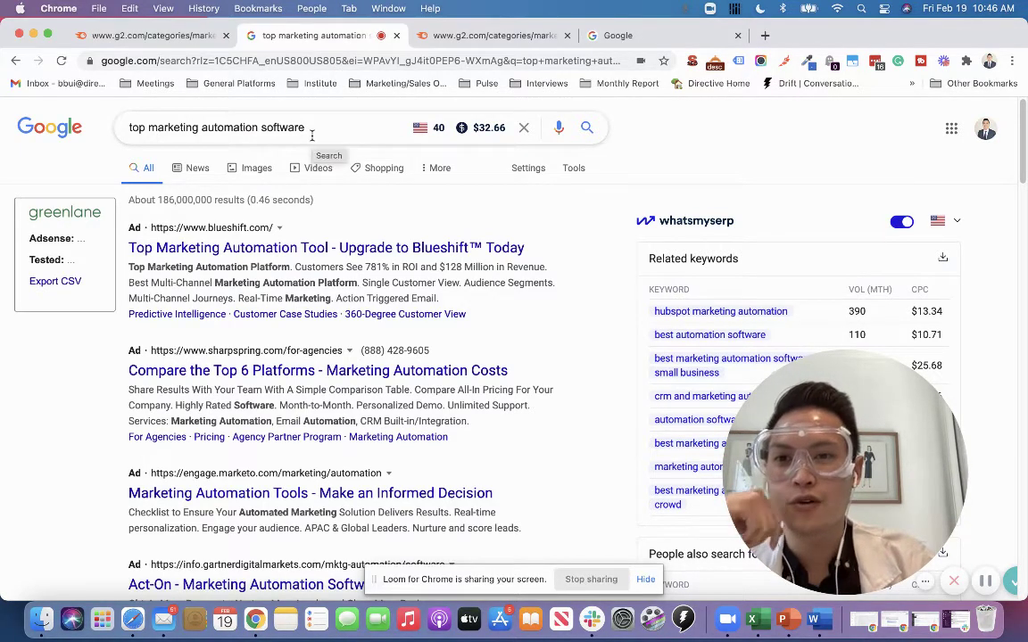
{"action": "left_click", "coordinate": [313, 130]}
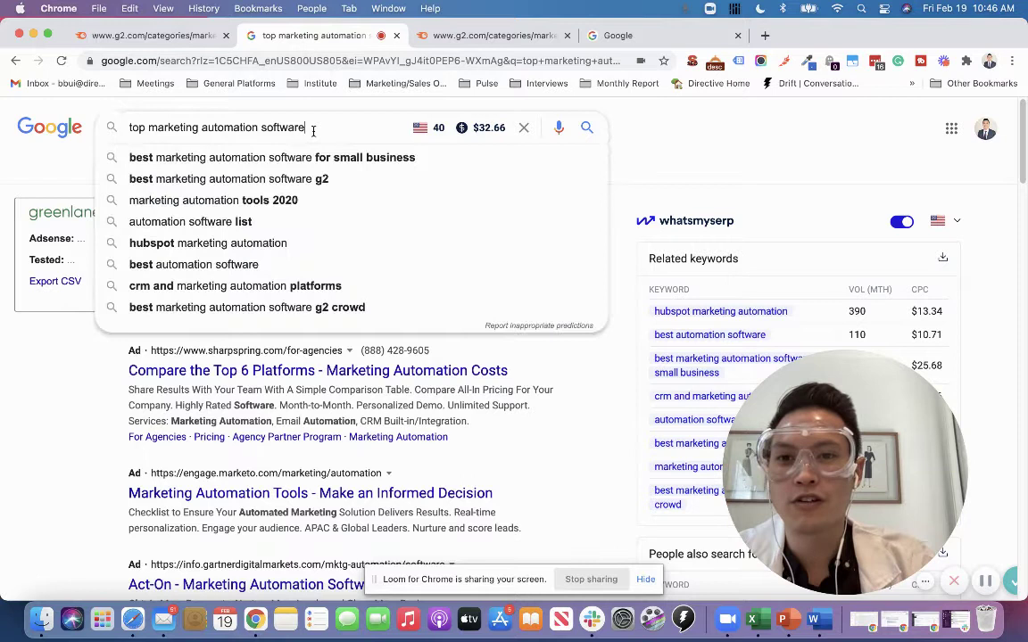
{"action": "left_click_drag", "start_coordinate": [283, 128], "coordinate": [128, 127]}
{"action": "left_click", "coordinate": [161, 122]}
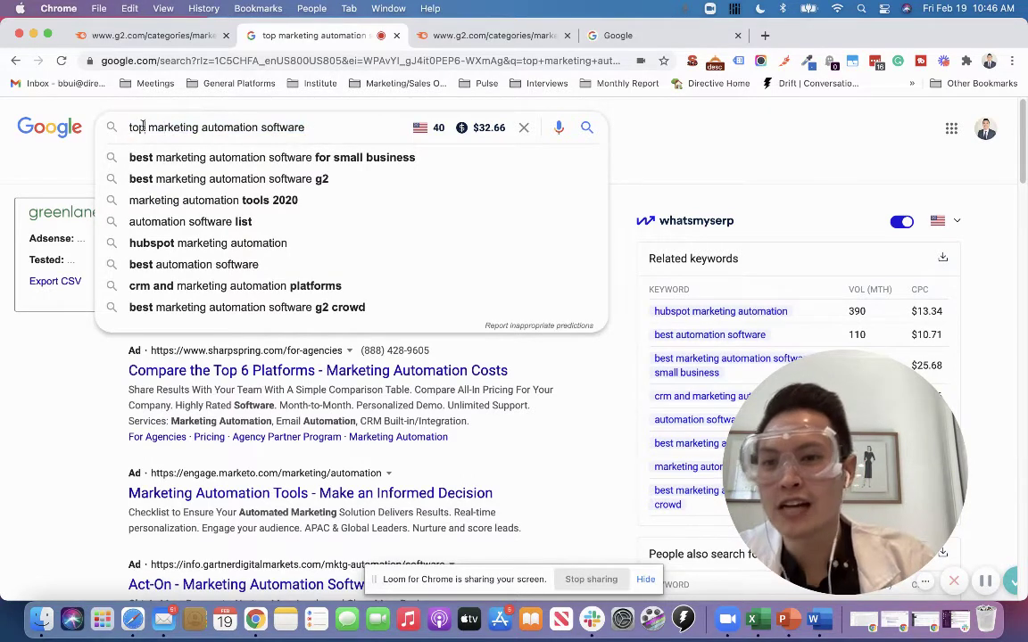
{"action": "left_click", "coordinate": [129, 127]}
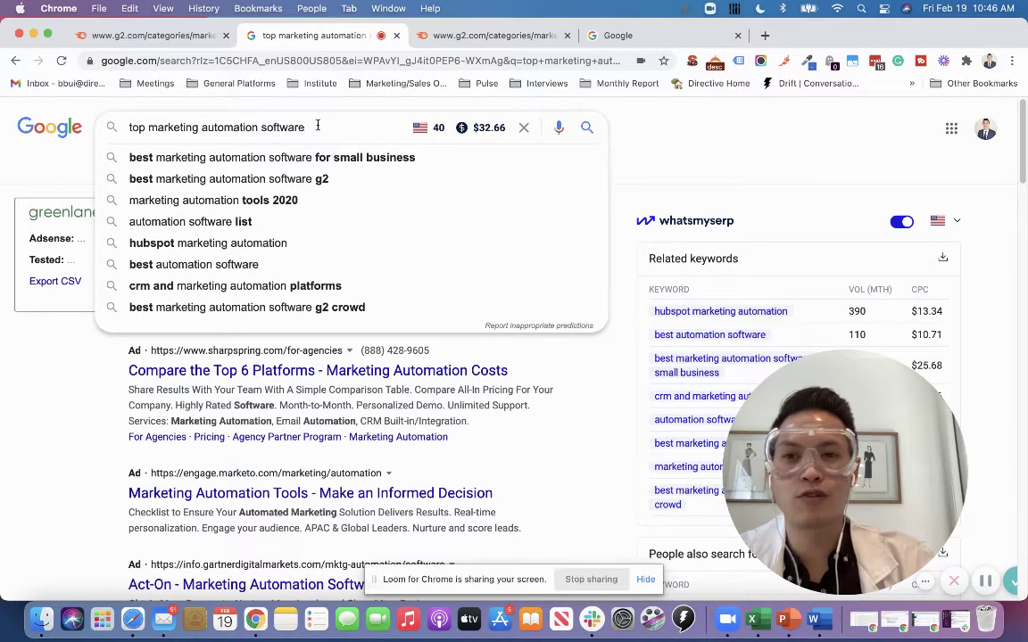
{"action": "left_click", "coordinate": [678, 145]}
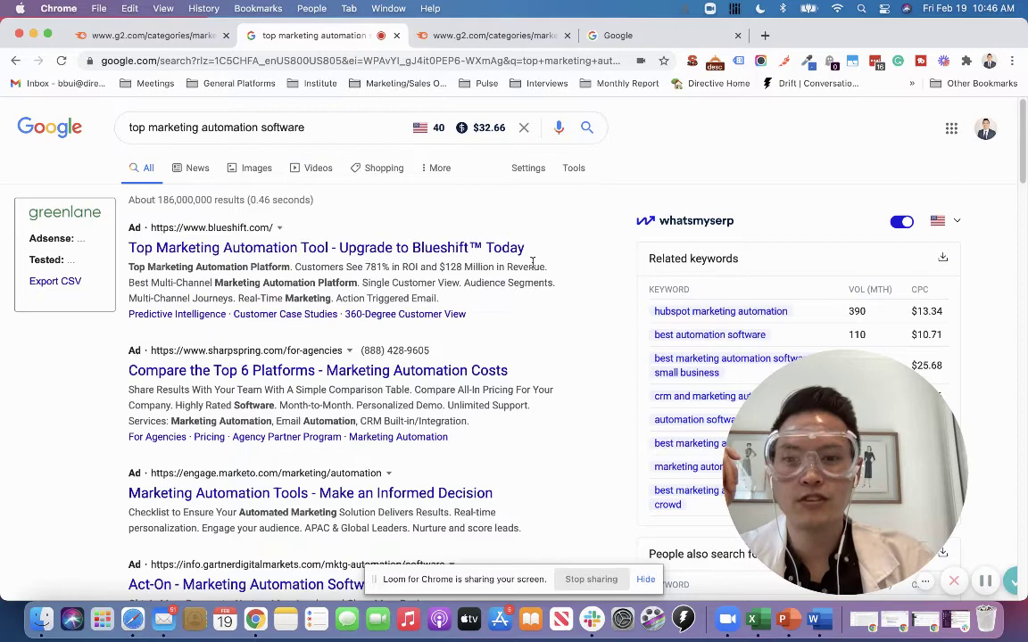
Step: Scroll past the HubSpot, Capterra, PCMag and TrustRadius results, then back up to G2
{"action": "scroll", "coordinate": [532, 261], "scroll_direction": "down", "scroll_amount": 2}
{"action": "scroll", "coordinate": [324, 359], "scroll_direction": "down", "scroll_amount": 4}
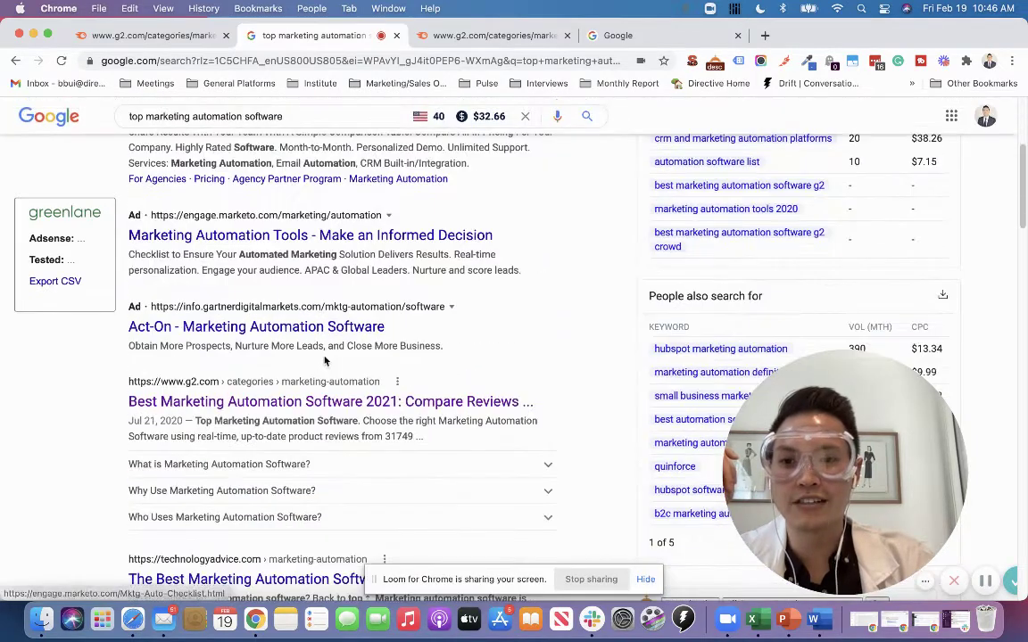
{"action": "scroll", "coordinate": [324, 343], "scroll_direction": "down", "scroll_amount": 1}
{"action": "scroll", "coordinate": [324, 335], "scroll_direction": "down", "scroll_amount": 2}
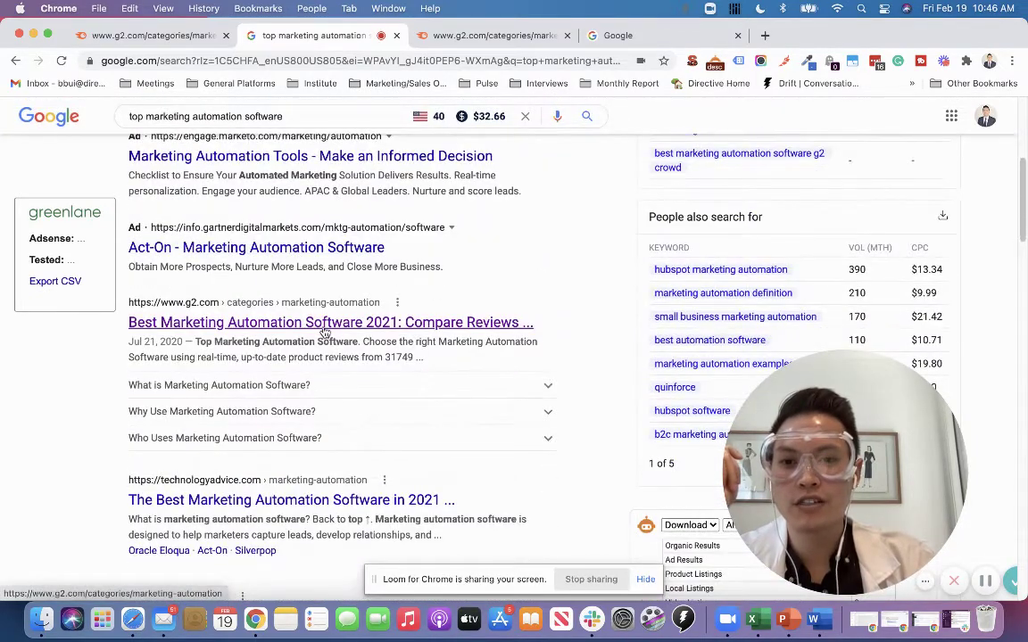
{"action": "scroll", "coordinate": [324, 332], "scroll_direction": "down", "scroll_amount": 1}
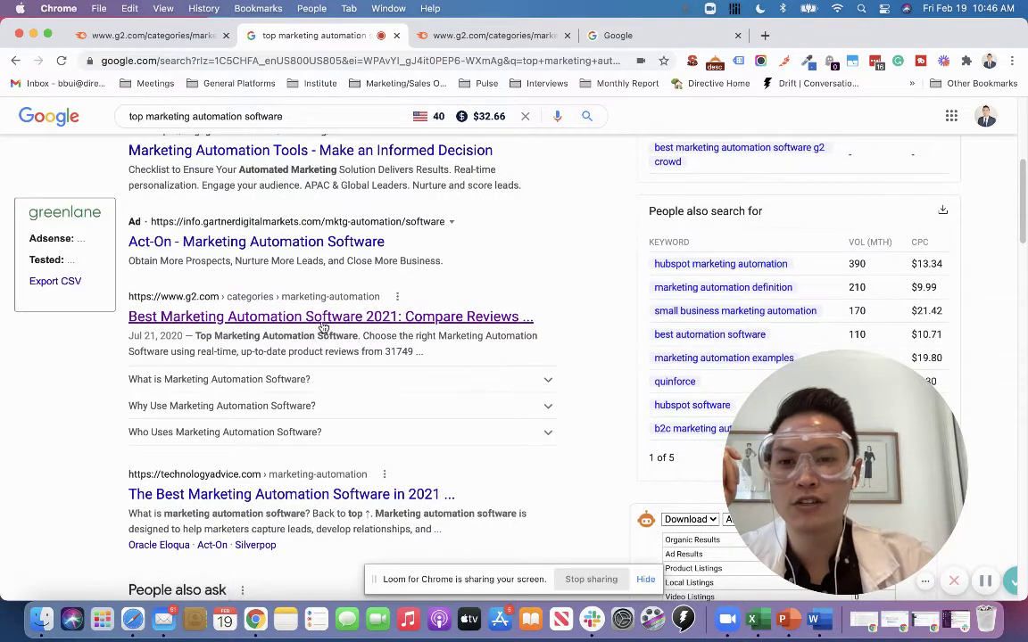
{"action": "scroll", "coordinate": [323, 328], "scroll_direction": "down", "scroll_amount": 1}
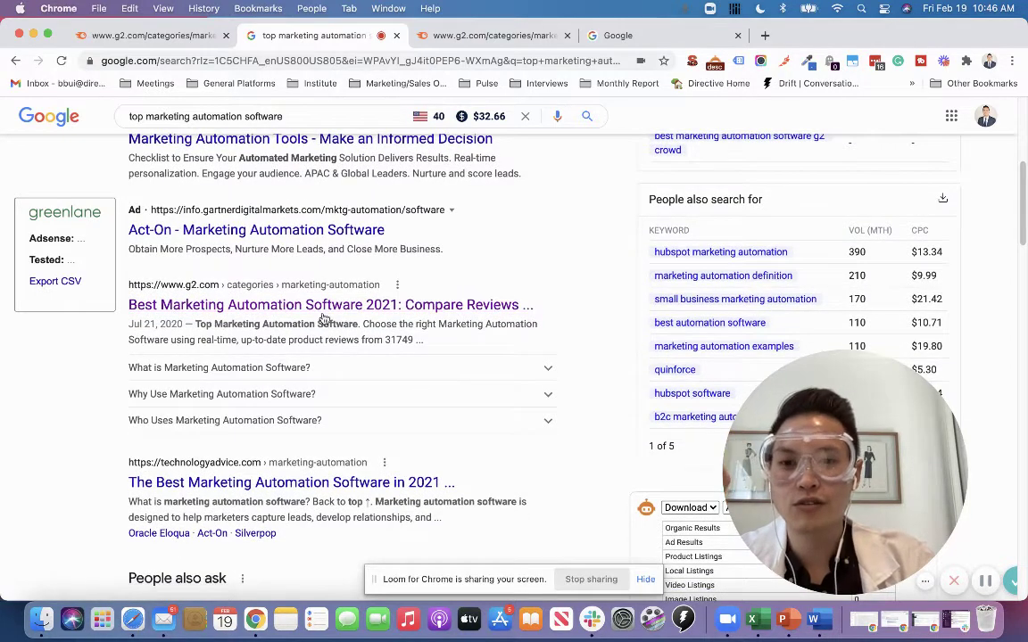
{"action": "scroll", "coordinate": [321, 339], "scroll_direction": "down", "scroll_amount": 3}
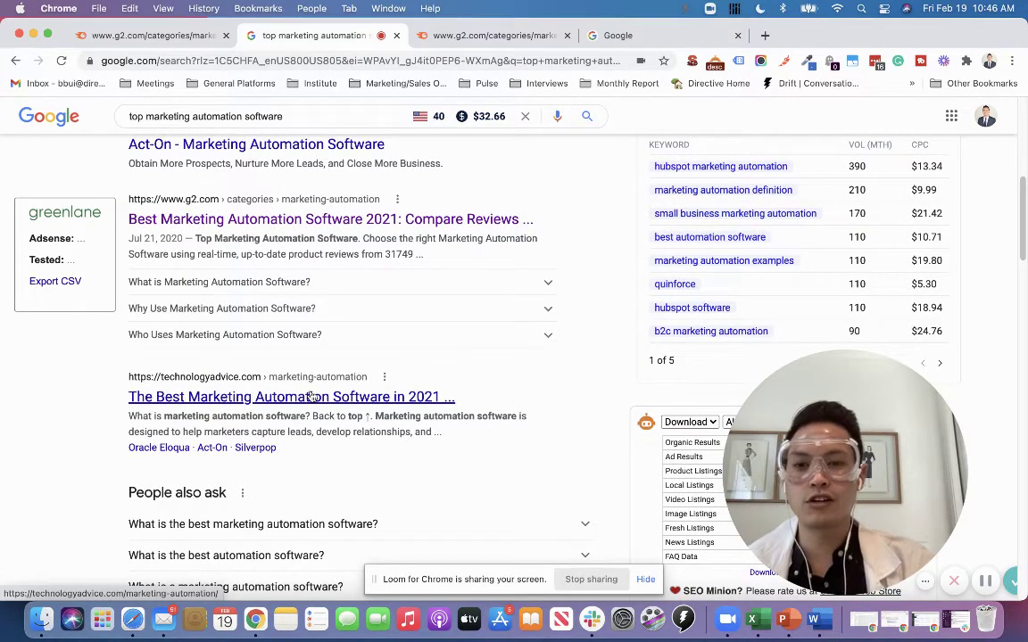
{"action": "scroll", "coordinate": [253, 388], "scroll_direction": "down", "scroll_amount": 1}
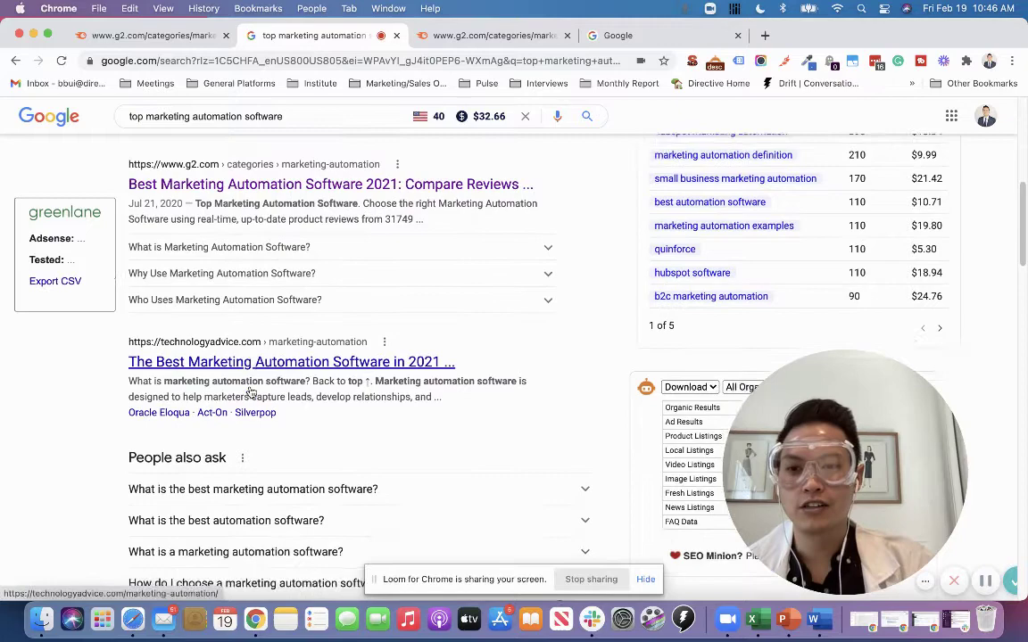
{"action": "scroll", "coordinate": [252, 393], "scroll_direction": "down", "scroll_amount": 6}
{"action": "scroll", "coordinate": [252, 393], "scroll_direction": "down", "scroll_amount": 1}
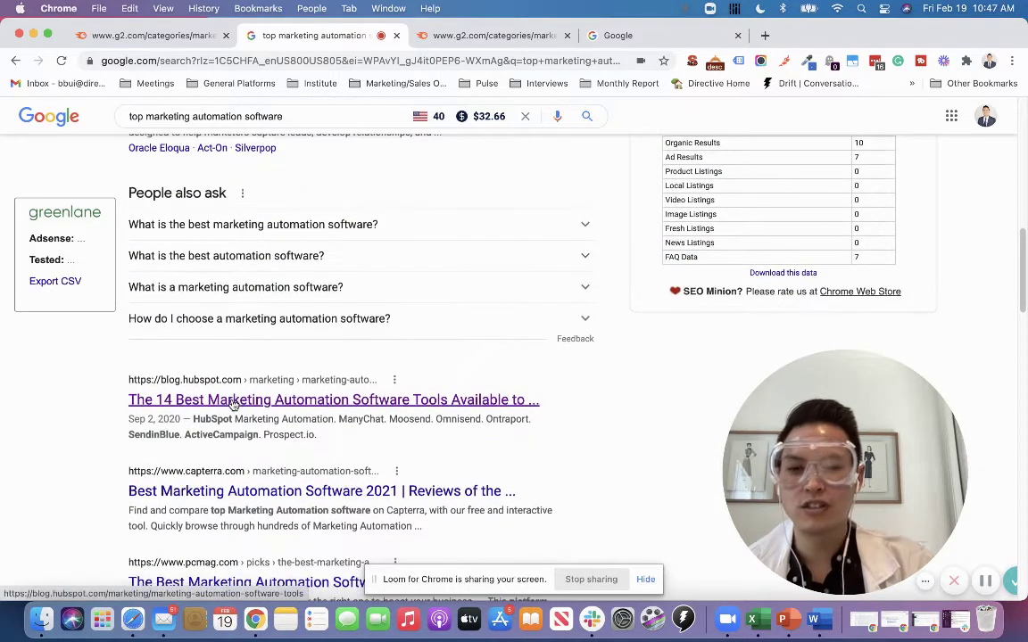
{"action": "scroll", "coordinate": [233, 406], "scroll_direction": "down", "scroll_amount": 3}
{"action": "scroll", "coordinate": [232, 412], "scroll_direction": "down", "scroll_amount": 1}
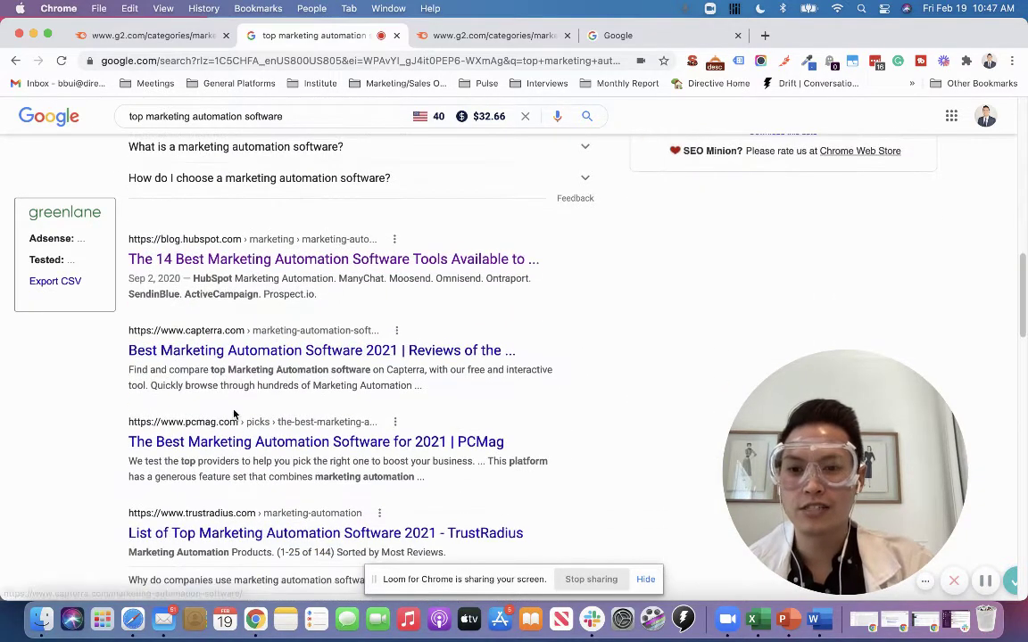
{"action": "scroll", "coordinate": [234, 451], "scroll_direction": "down", "scroll_amount": 2}
{"action": "scroll", "coordinate": [229, 466], "scroll_direction": "down", "scroll_amount": 1}
{"action": "scroll", "coordinate": [230, 473], "scroll_direction": "down", "scroll_amount": 4}
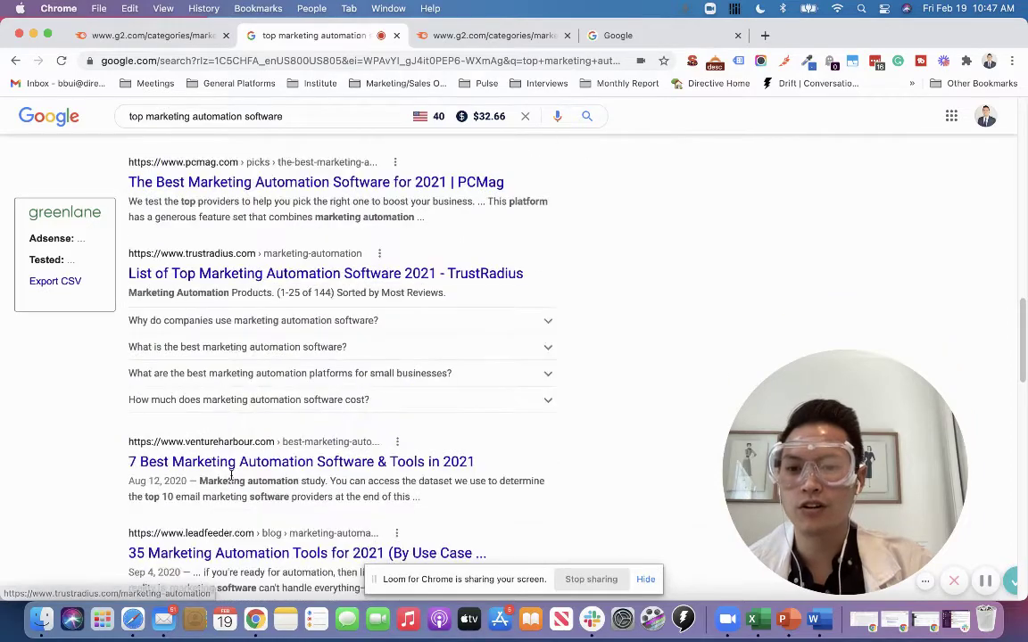
{"action": "scroll", "coordinate": [231, 475], "scroll_direction": "down", "scroll_amount": 1}
{"action": "scroll", "coordinate": [231, 480], "scroll_direction": "up", "scroll_amount": 6}
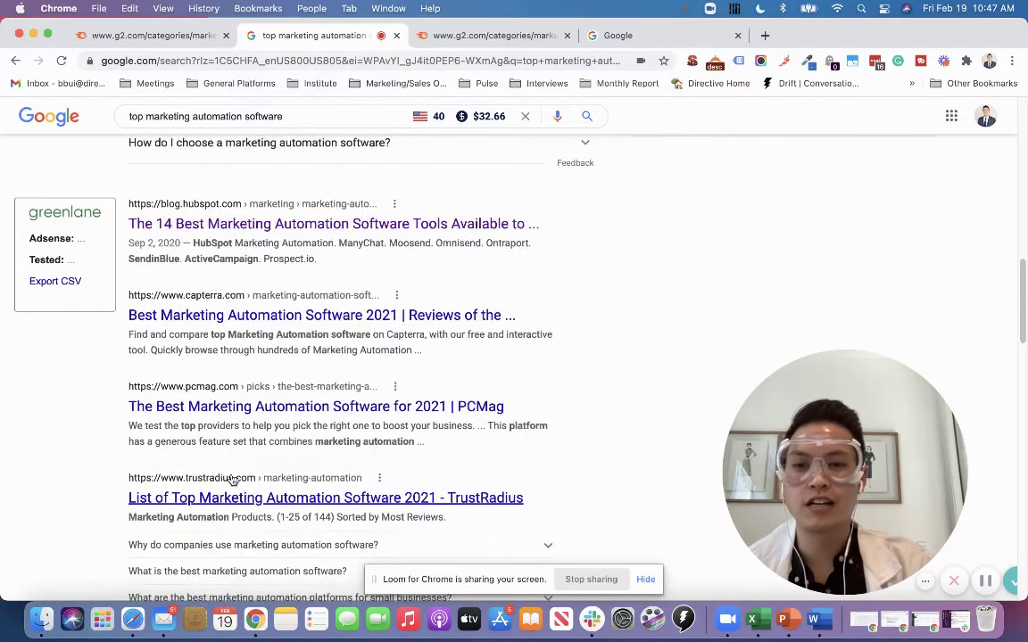
{"action": "scroll", "coordinate": [232, 474], "scroll_direction": "up", "scroll_amount": 2}
{"action": "scroll", "coordinate": [232, 476], "scroll_direction": "up", "scroll_amount": 10}
{"action": "scroll", "coordinate": [233, 479], "scroll_direction": "up", "scroll_amount": 6}
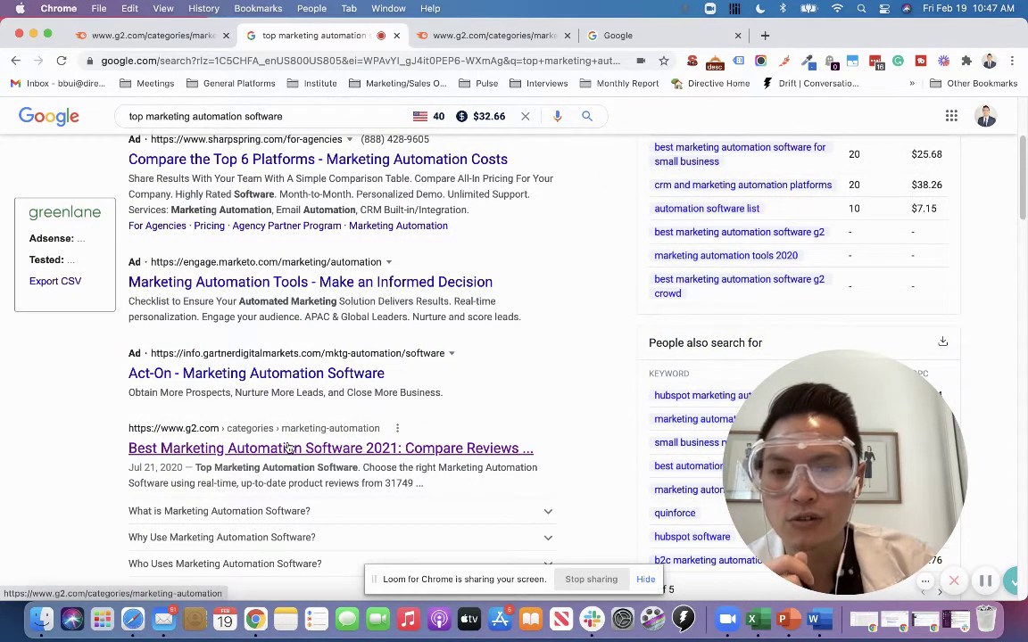
{"action": "triple_click", "coordinate": [223, 116]}
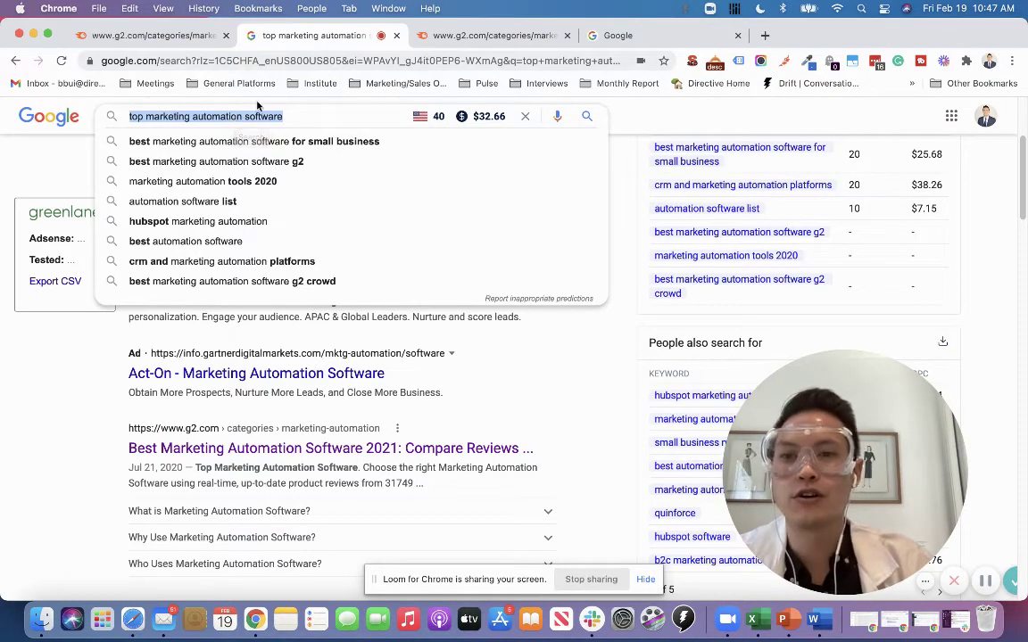
{"action": "left_click", "coordinate": [236, 96]}
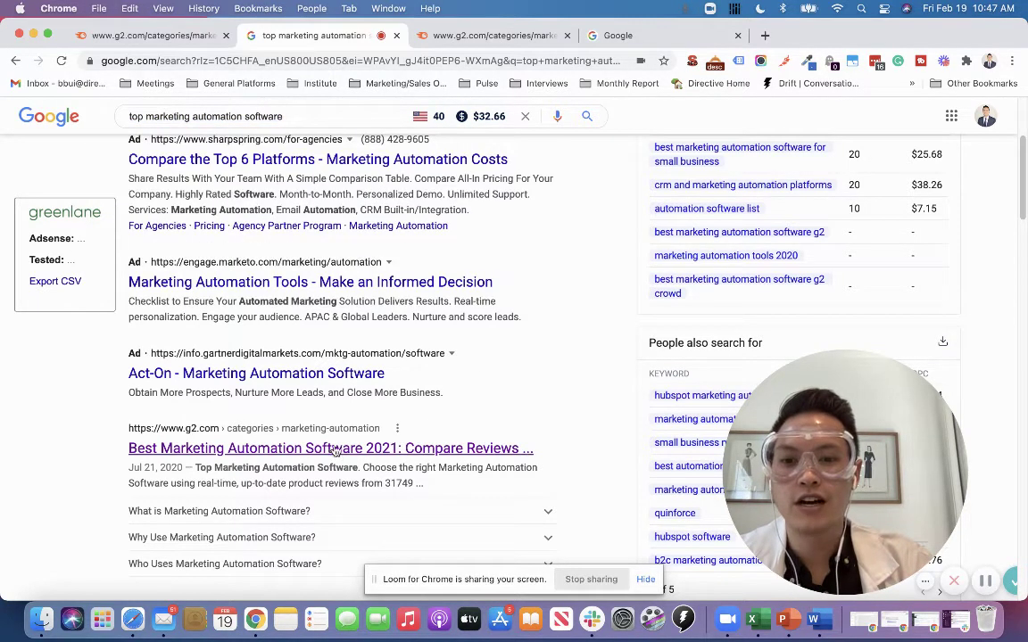
Step: Return to SEMrush's G2 marketing-automation overview, checking its URL field and glancing at Google results
{"action": "left_click", "coordinate": [188, 44]}
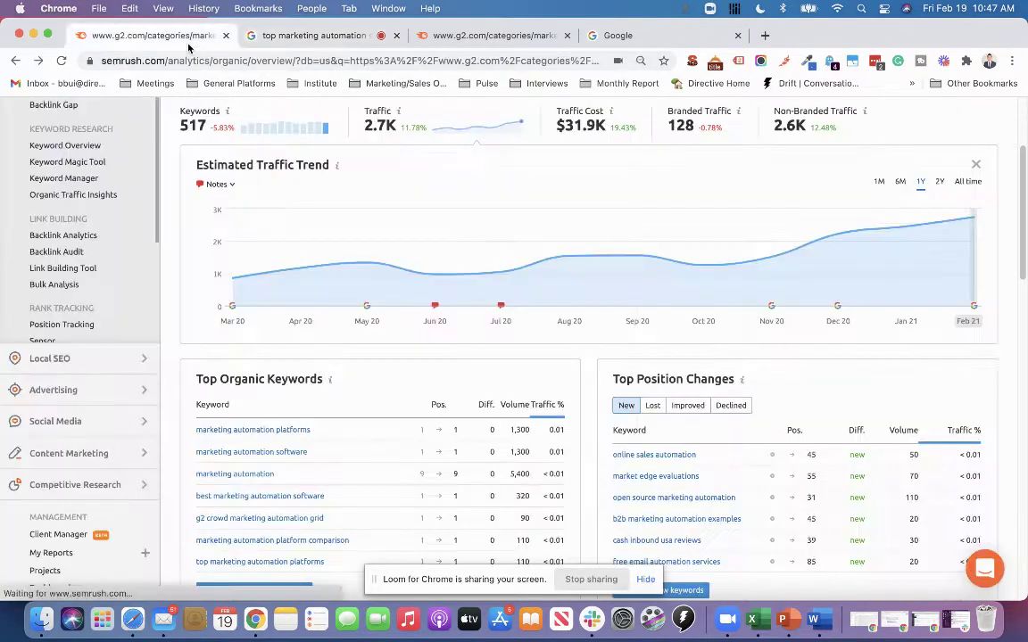
{"action": "scroll", "coordinate": [348, 294], "scroll_direction": "up", "scroll_amount": 4}
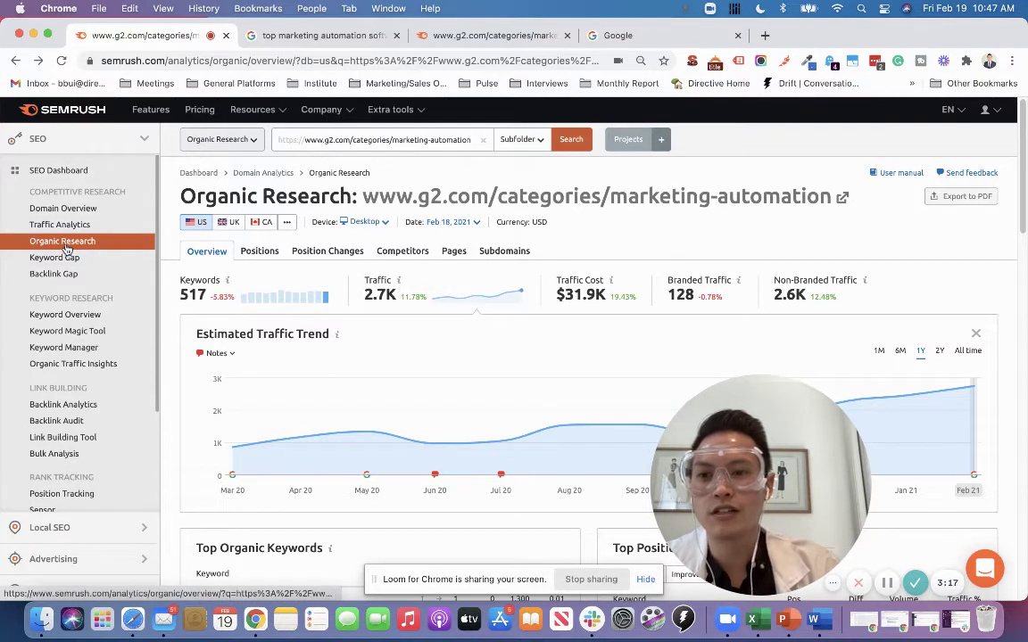
{"action": "left_click", "coordinate": [418, 145]}
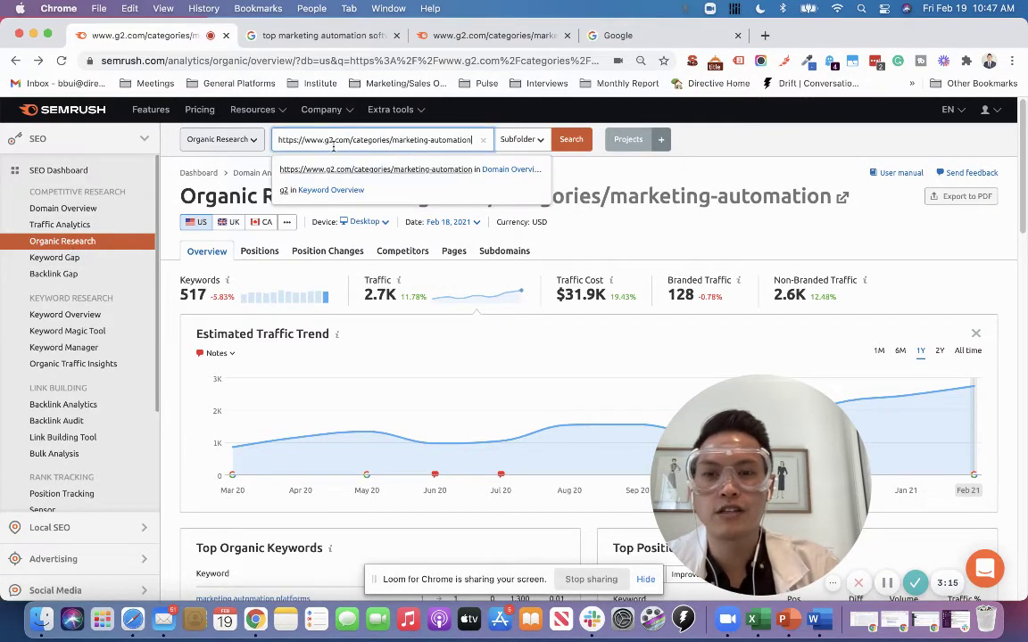
{"action": "left_click", "coordinate": [303, 37]}
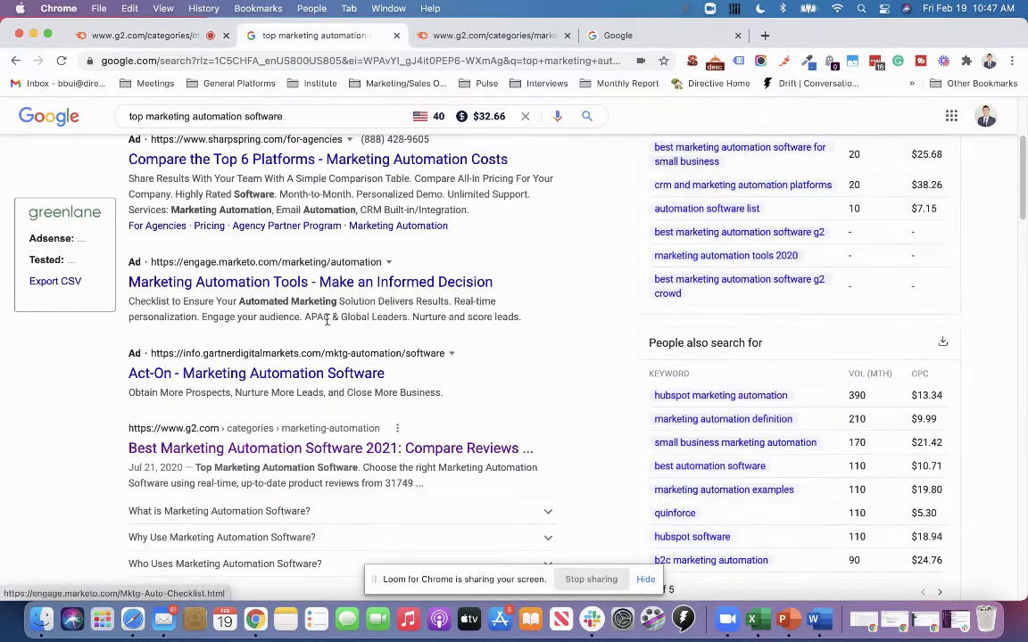
{"action": "scroll", "coordinate": [243, 467], "scroll_direction": "down", "scroll_amount": 1}
{"action": "scroll", "coordinate": [236, 381], "scroll_direction": "down", "scroll_amount": 4}
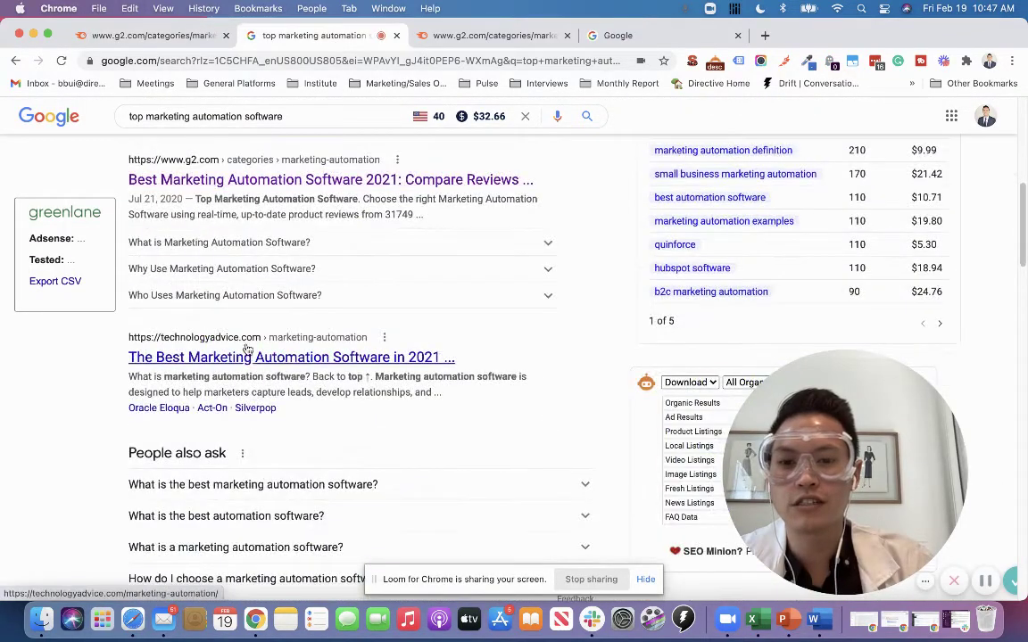
{"action": "left_click", "coordinate": [148, 35]}
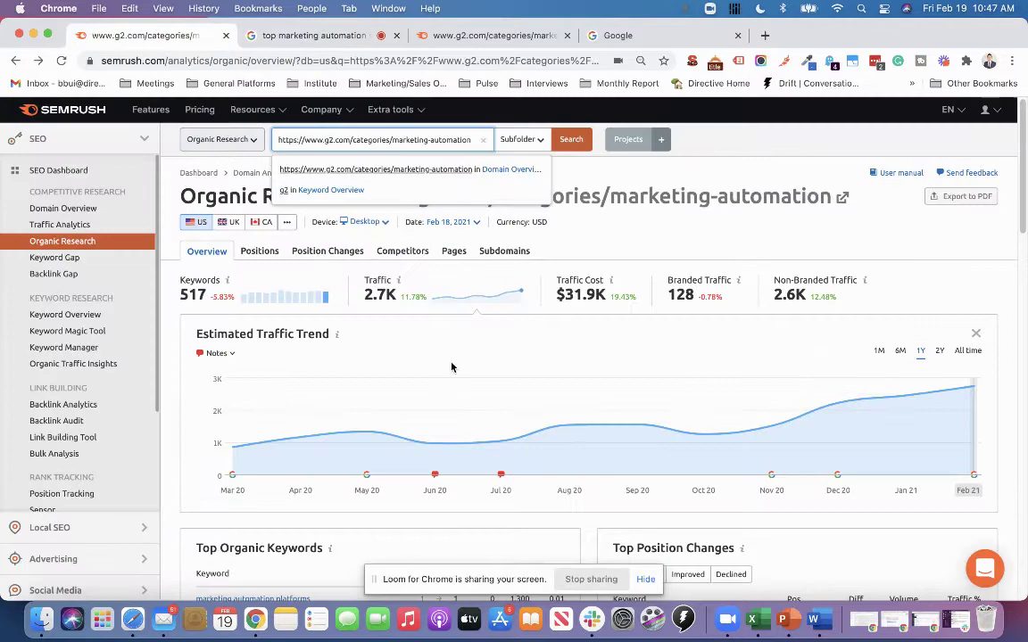
Step: Scroll the G2 overview down to the Top Organic Keywords table
{"action": "scroll", "coordinate": [486, 374], "scroll_direction": "down", "scroll_amount": 3}
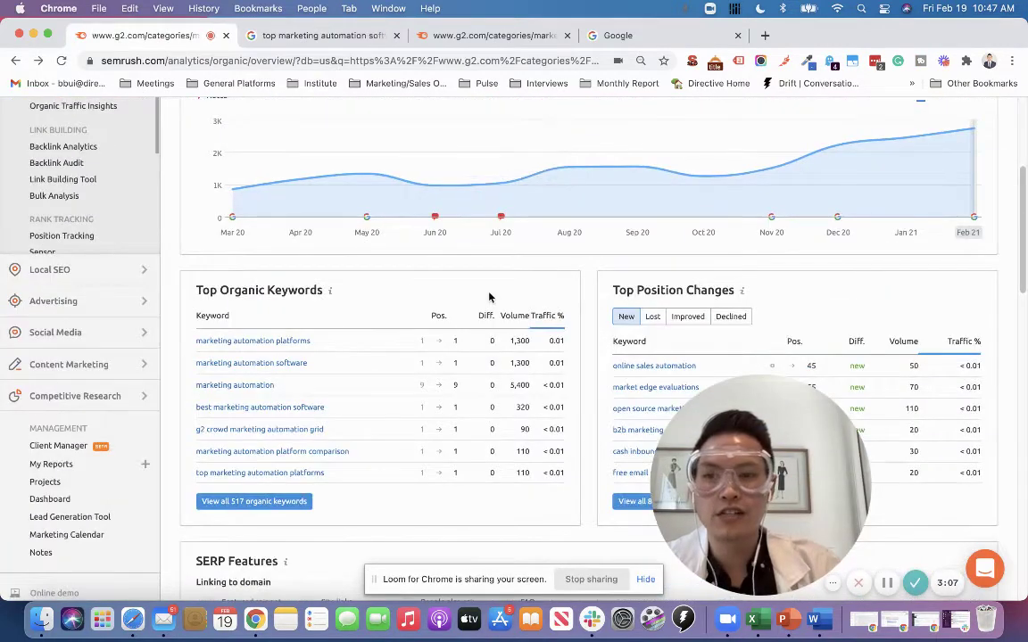
{"action": "scroll", "coordinate": [489, 297], "scroll_direction": "down", "scroll_amount": 1}
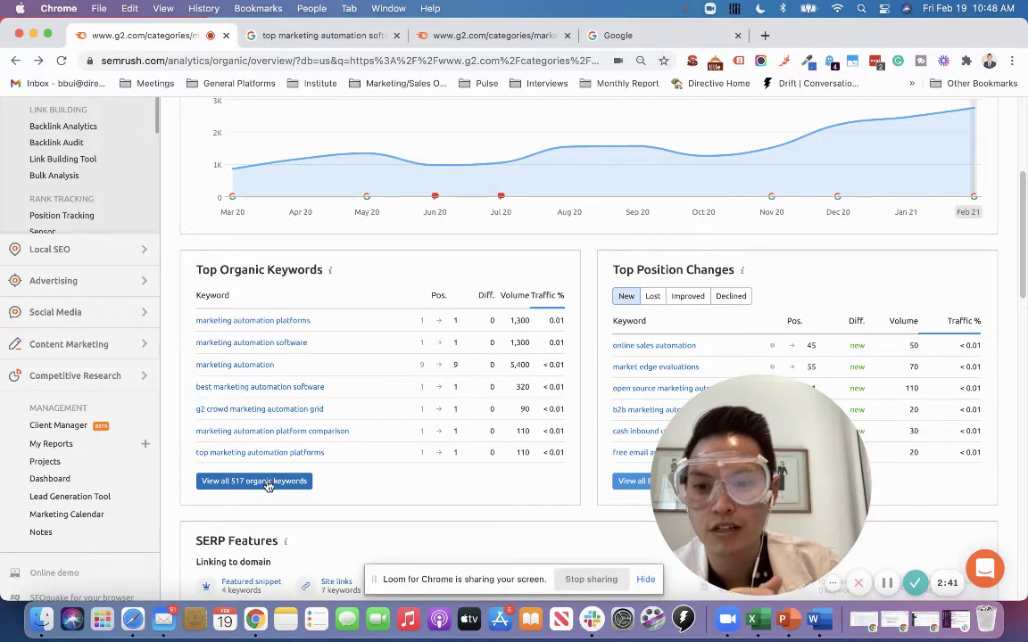
{"action": "left_click", "coordinate": [267, 483]}
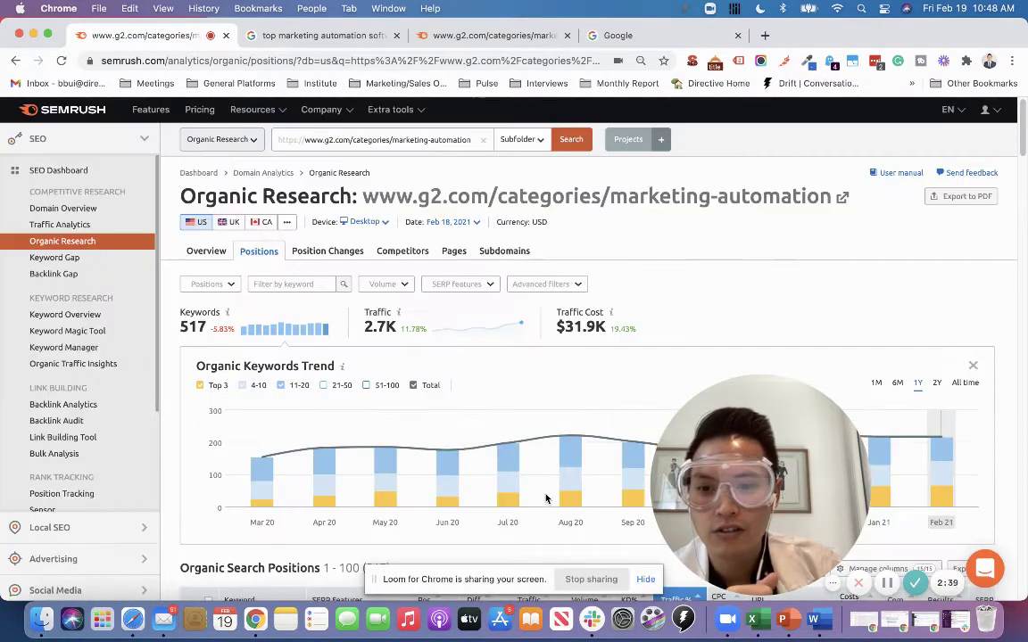
{"action": "scroll", "coordinate": [737, 315], "scroll_direction": "down", "scroll_amount": 3}
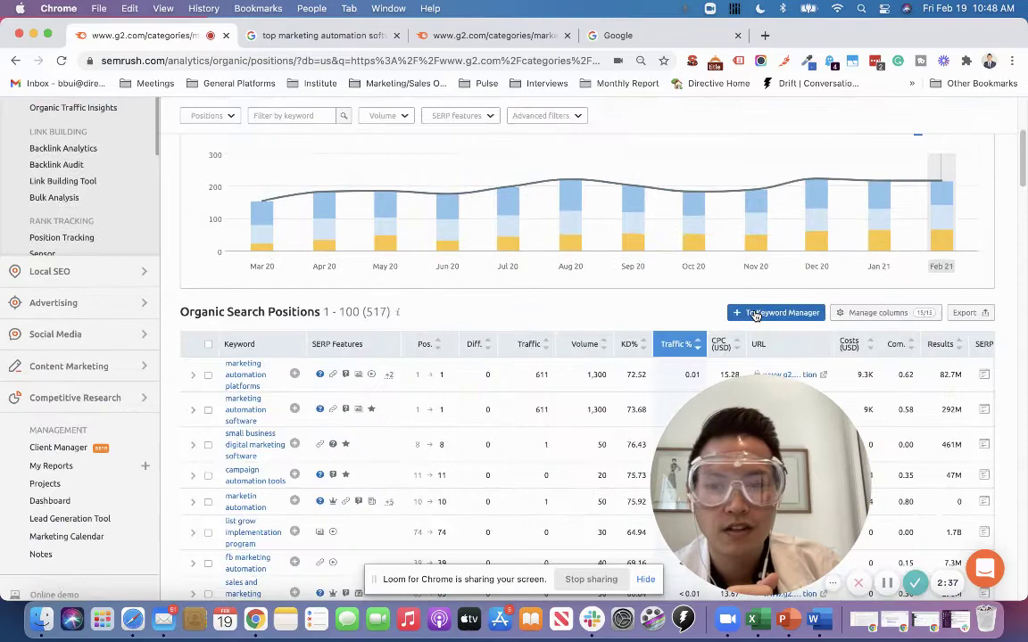
{"action": "scroll", "coordinate": [737, 314], "scroll_direction": "down", "scroll_amount": 1}
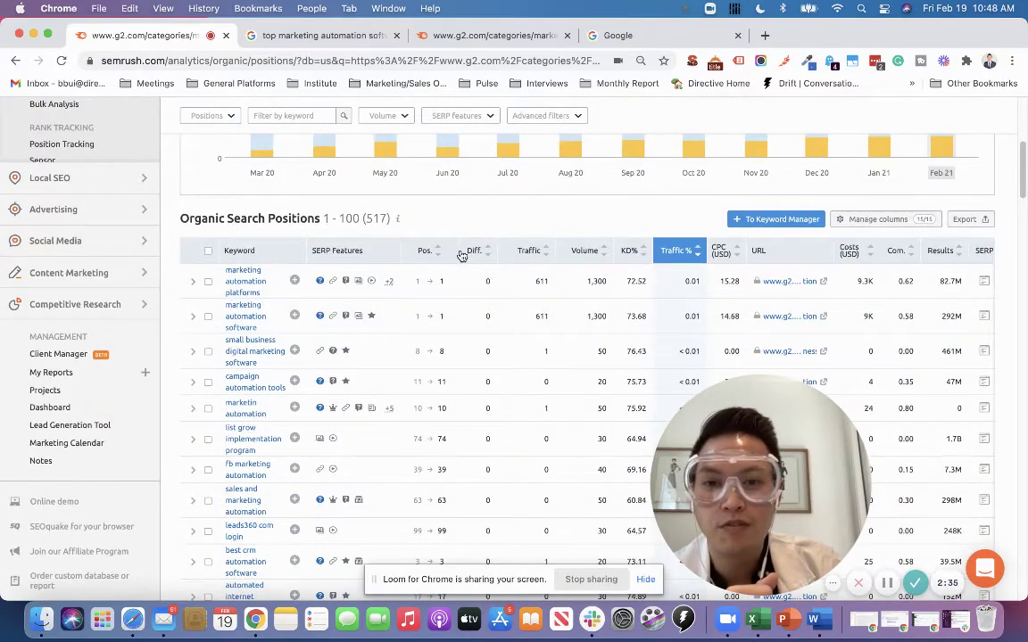
{"action": "scroll", "coordinate": [462, 256], "scroll_direction": "down", "scroll_amount": 3}
{"action": "scroll", "coordinate": [455, 267], "scroll_direction": "down", "scroll_amount": 1}
{"action": "scroll", "coordinate": [446, 307], "scroll_direction": "up", "scroll_amount": 10}
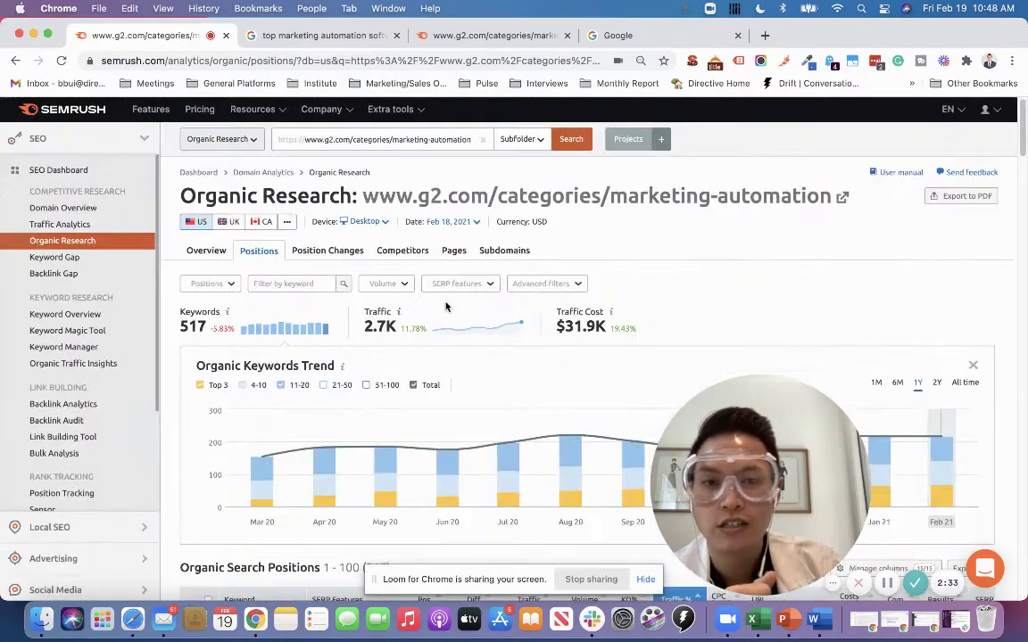
{"action": "scroll", "coordinate": [410, 339], "scroll_direction": "down", "scroll_amount": 2}
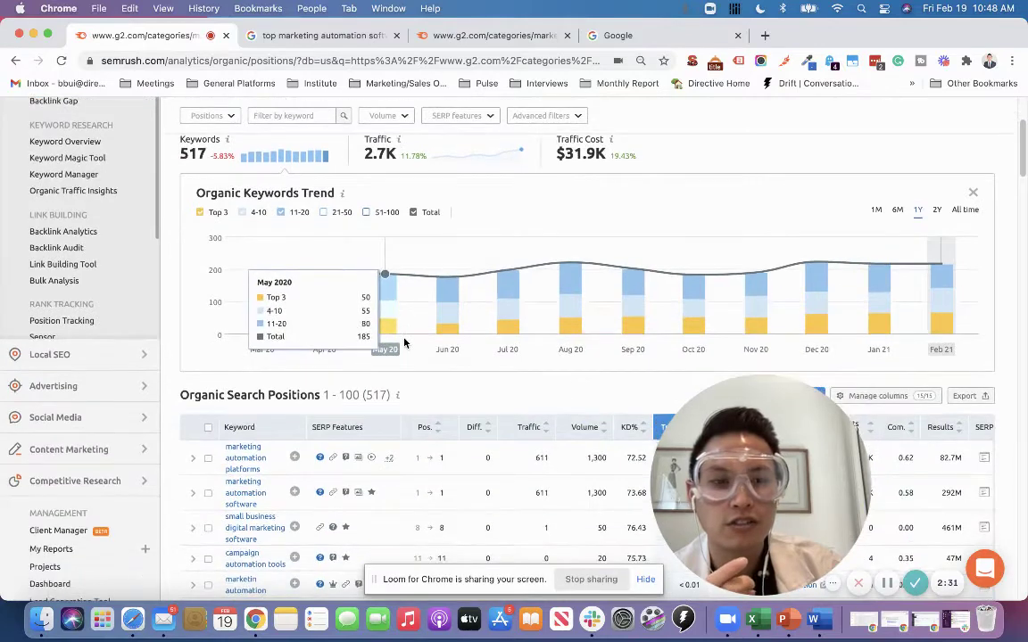
{"action": "scroll", "coordinate": [403, 343], "scroll_direction": "down", "scroll_amount": 1}
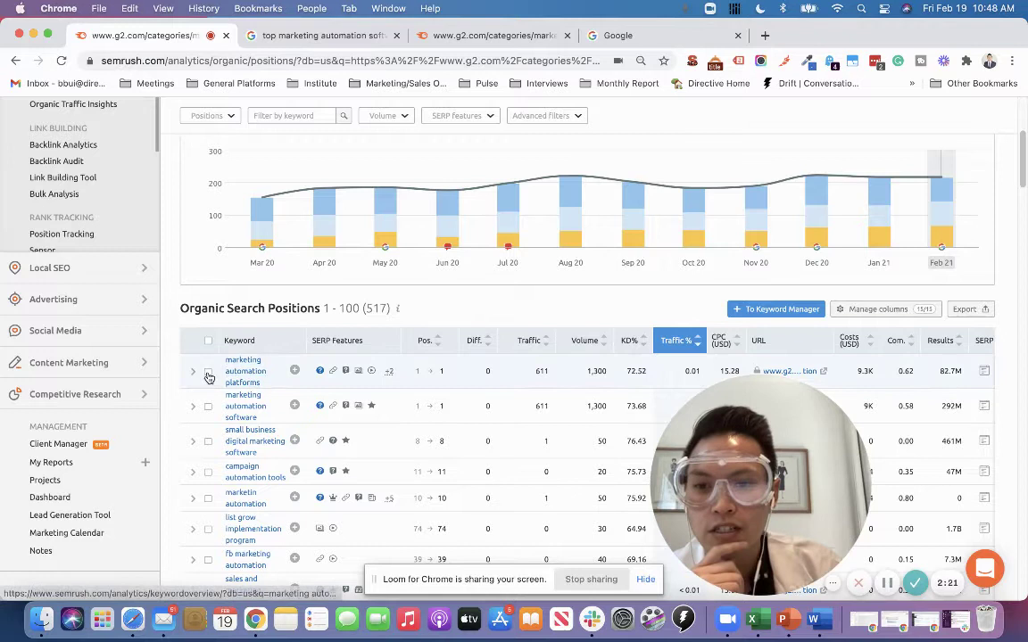
Step: Tick marketing automation platforms/software, campaign automation tools, marketin automation and list grow implementation program
{"action": "left_click", "coordinate": [208, 371]}
{"action": "left_click", "coordinate": [207, 406]}
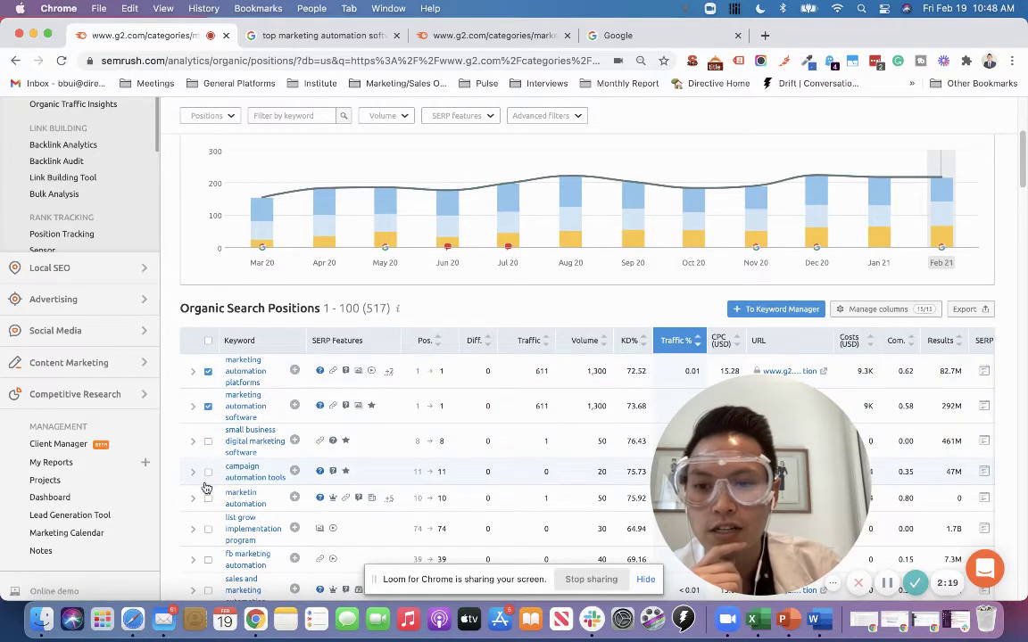
{"action": "left_click", "coordinate": [208, 471]}
{"action": "left_click", "coordinate": [208, 498]}
{"action": "left_click", "coordinate": [210, 529]}
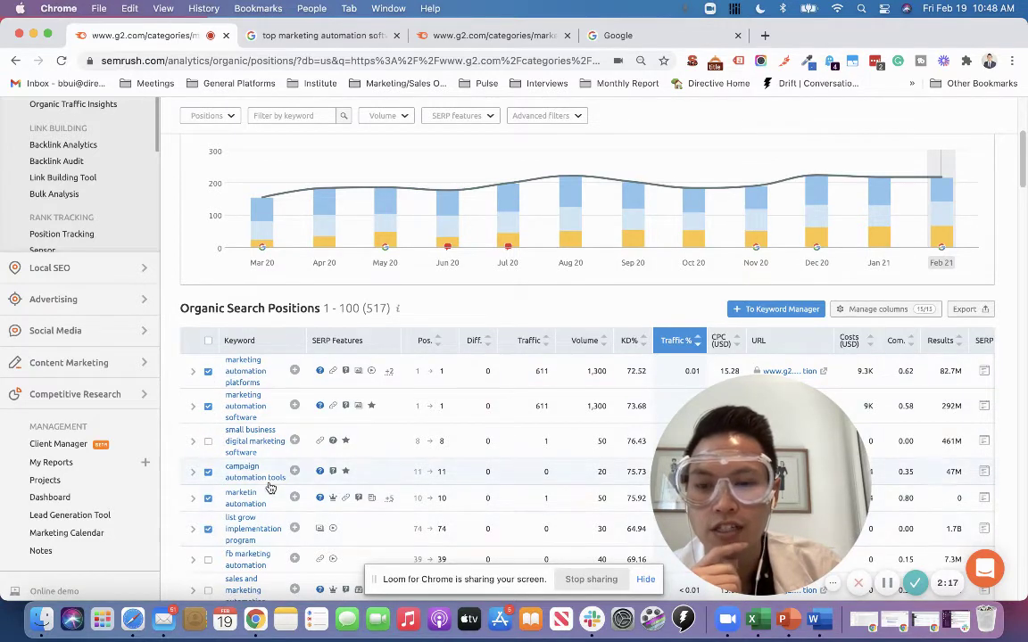
{"action": "scroll", "coordinate": [704, 290], "scroll_direction": "down", "scroll_amount": 1}
{"action": "scroll", "coordinate": [704, 290], "scroll_direction": "down", "scroll_amount": 2}
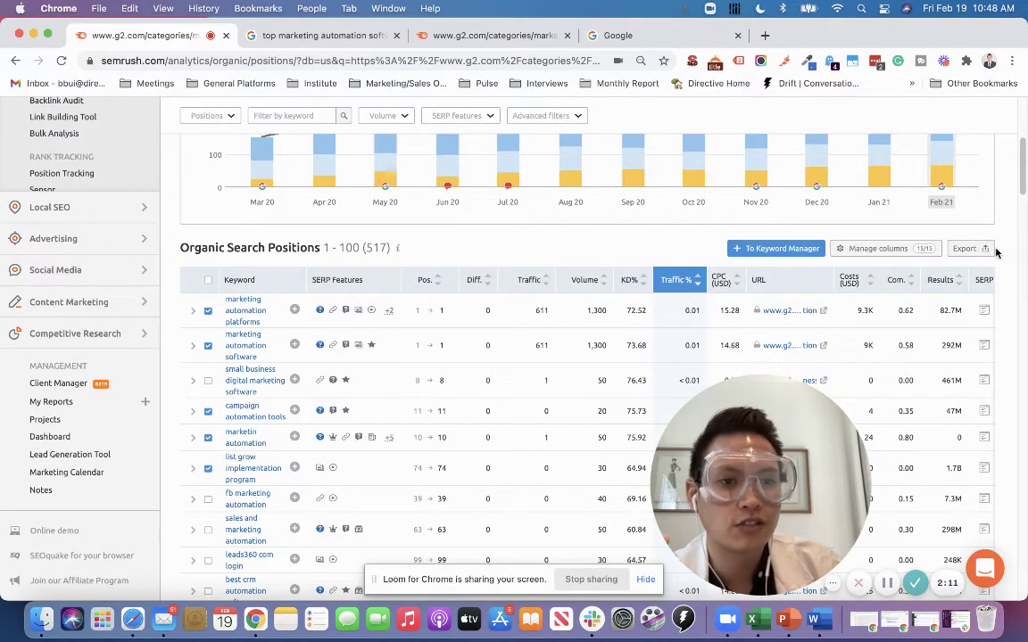
Step: Review the keyword table's Export options and close the panel without exporting
{"action": "left_click", "coordinate": [987, 250]}
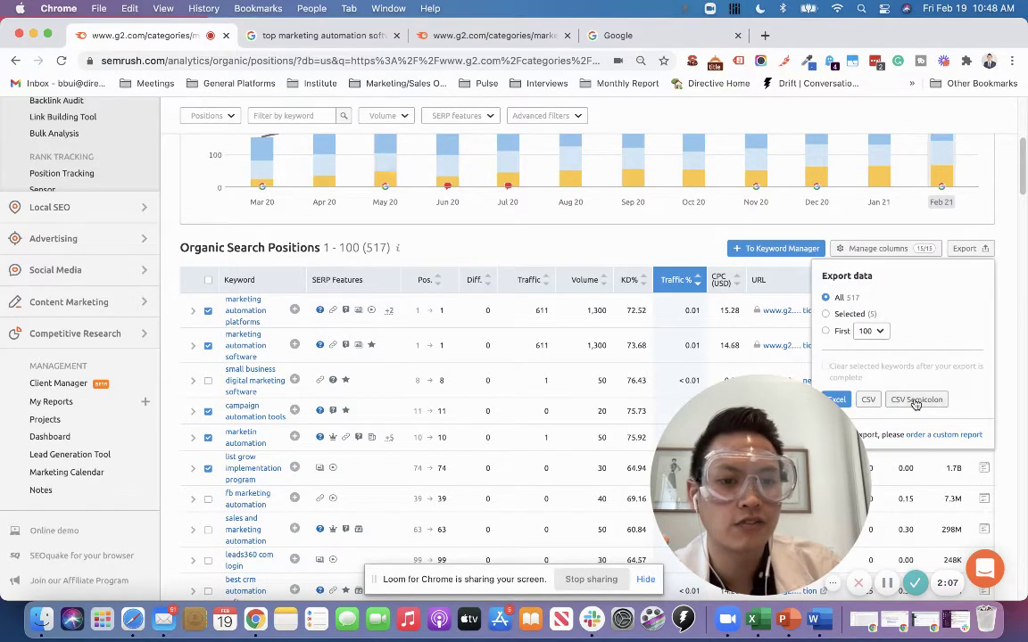
{"action": "scroll", "coordinate": [916, 404], "scroll_direction": "down", "scroll_amount": 1}
{"action": "scroll", "coordinate": [536, 344], "scroll_direction": "up", "scroll_amount": 5}
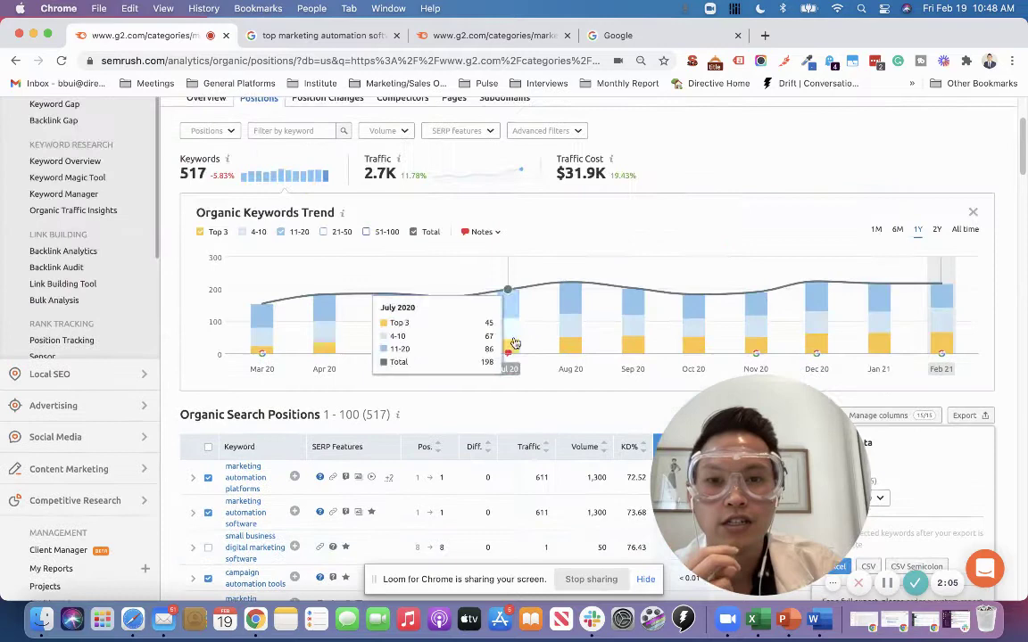
{"action": "left_click", "coordinate": [580, 303]}
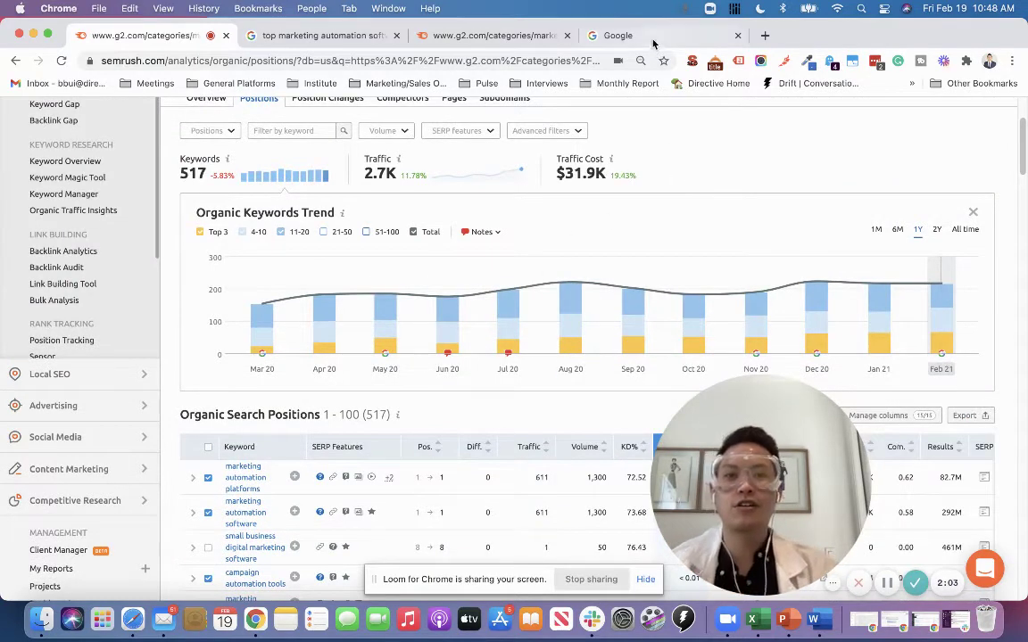
Step: Search Google for 'best hr software'
{"action": "left_click", "coordinate": [653, 40]}
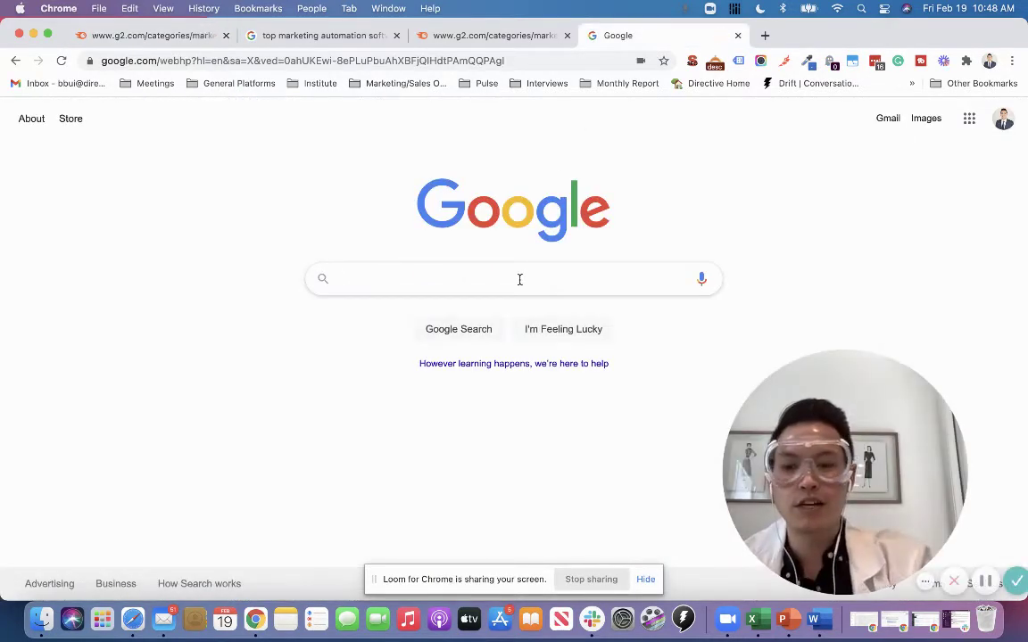
{"action": "type", "text": "h2"}
{"action": "key", "text": "BackSpace"}
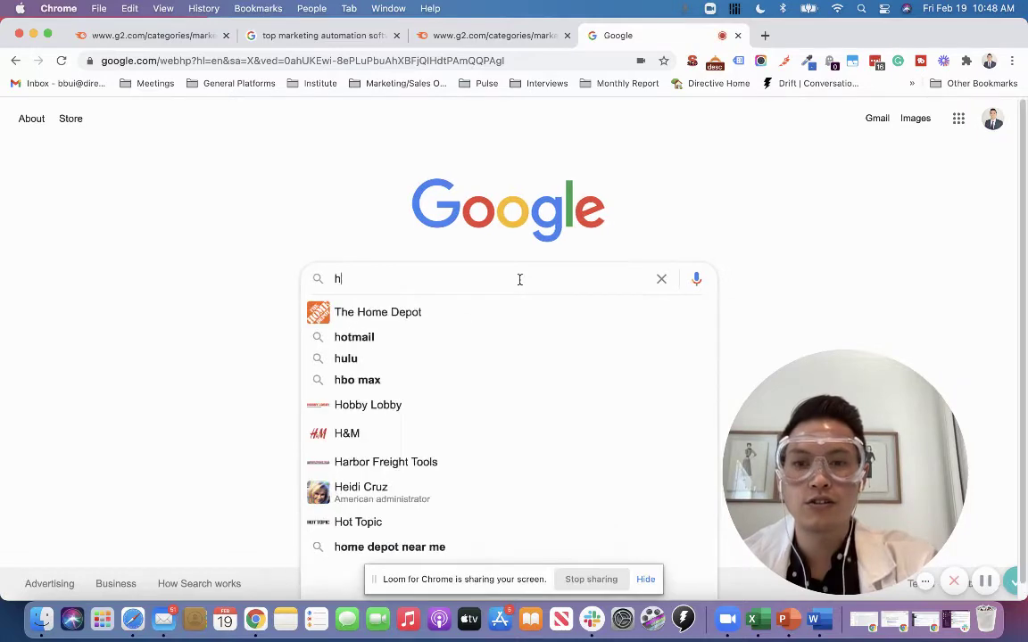
{"action": "key", "text": "BackSpace"}
{"action": "type", "text": "best hr s"}
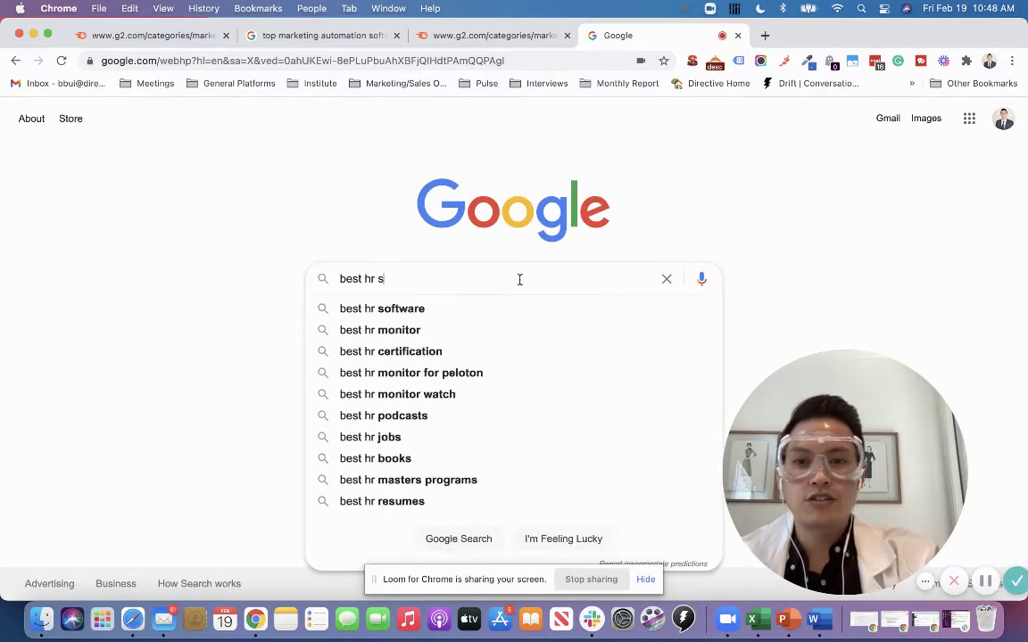
{"action": "type", "text": "oftware"}
{"action": "key", "text": "Return"}
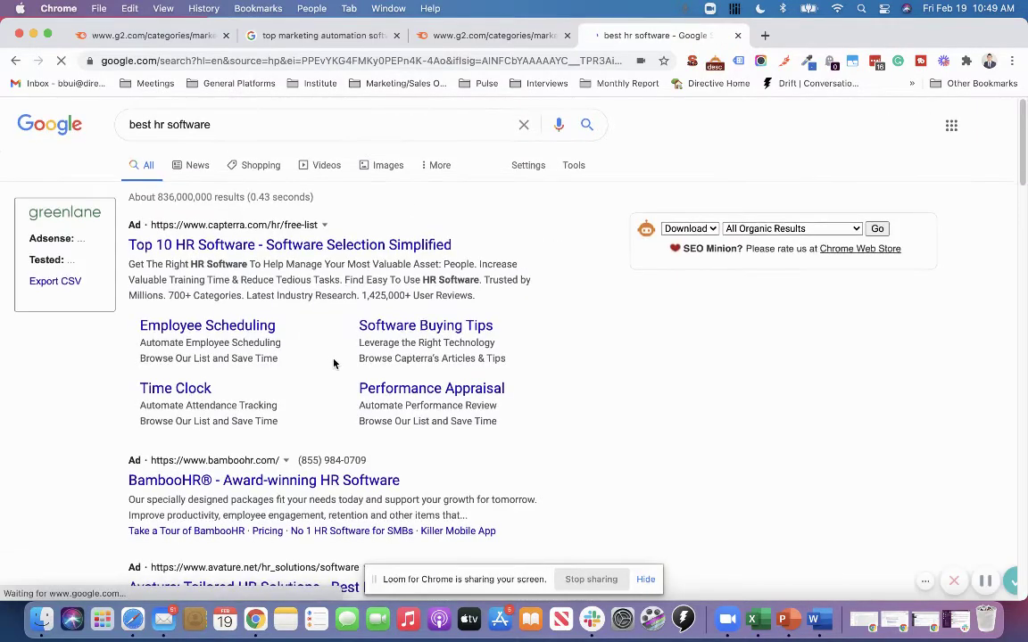
Step: Copy the link address of the Capterra human-resource-software result
{"action": "scroll", "coordinate": [335, 361], "scroll_direction": "down", "scroll_amount": 10}
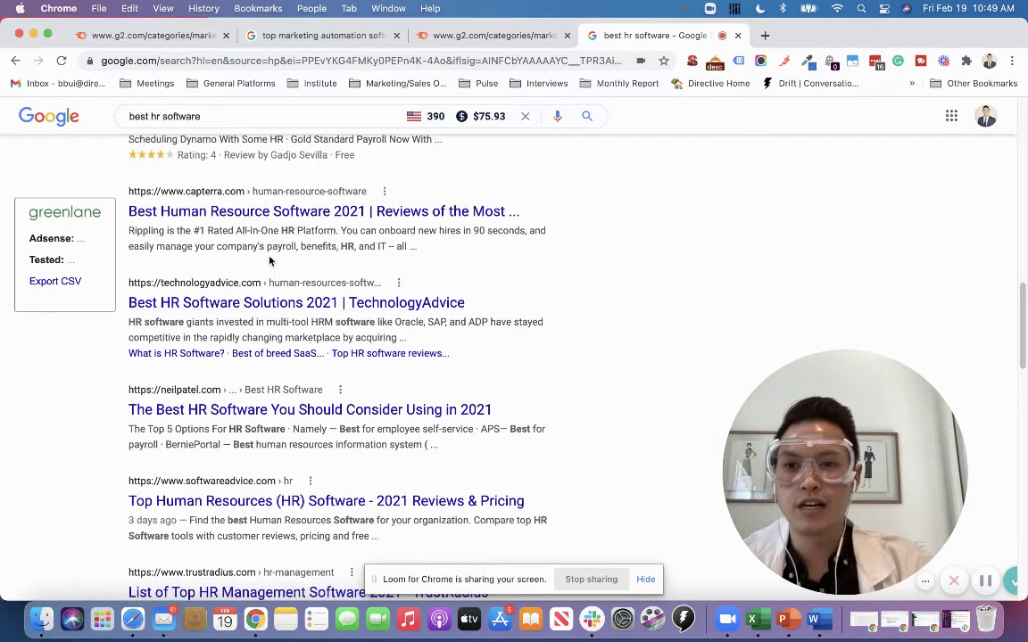
{"action": "right_click", "coordinate": [279, 217]}
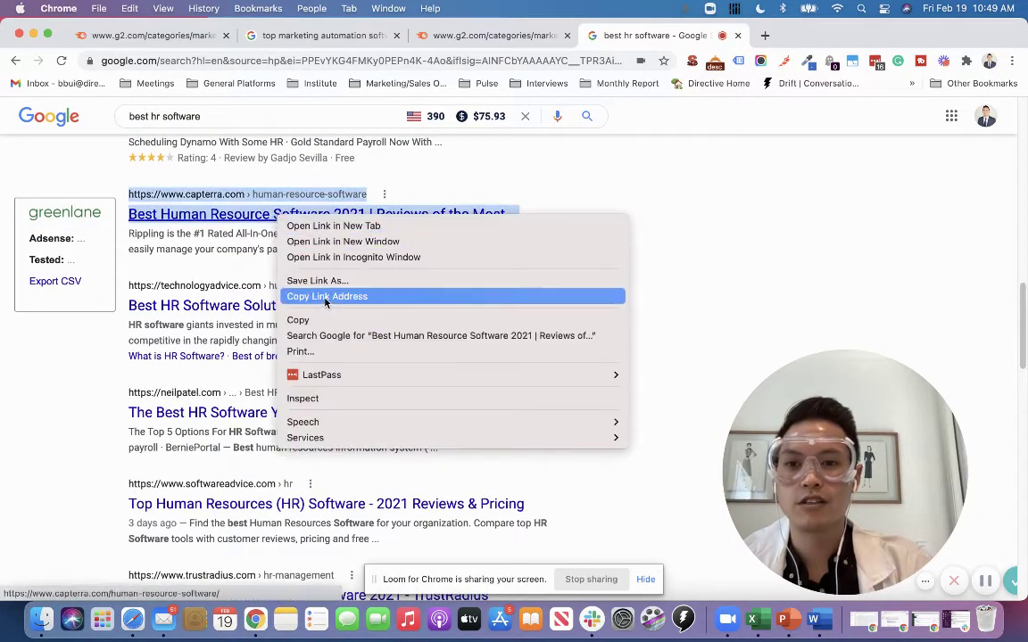
{"action": "left_click", "coordinate": [325, 297]}
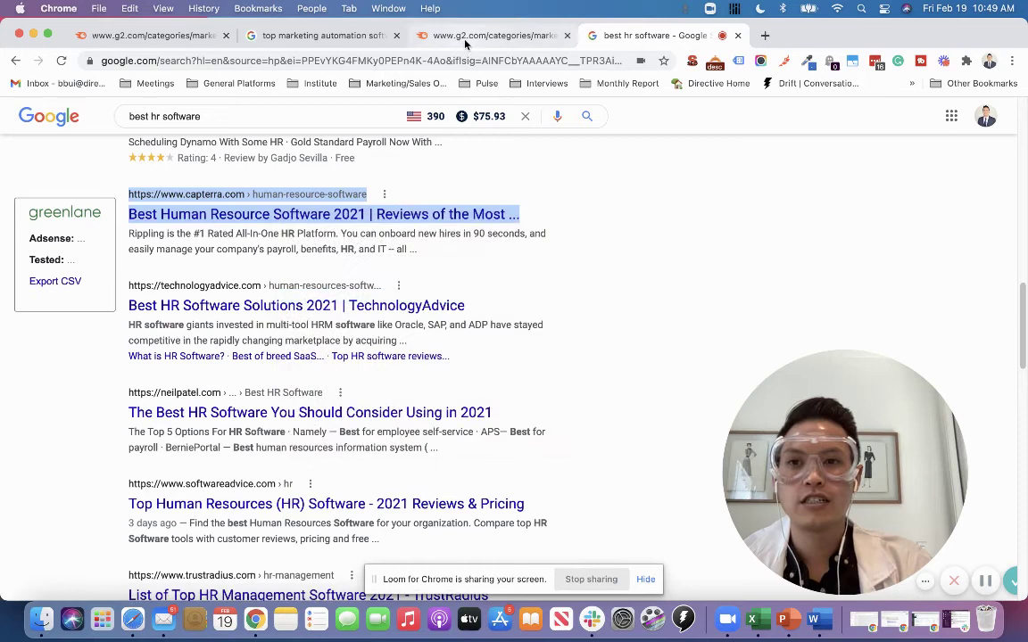
{"action": "left_click", "coordinate": [466, 36]}
{"action": "key", "text": "super+v"}
{"action": "key", "text": "Return"}
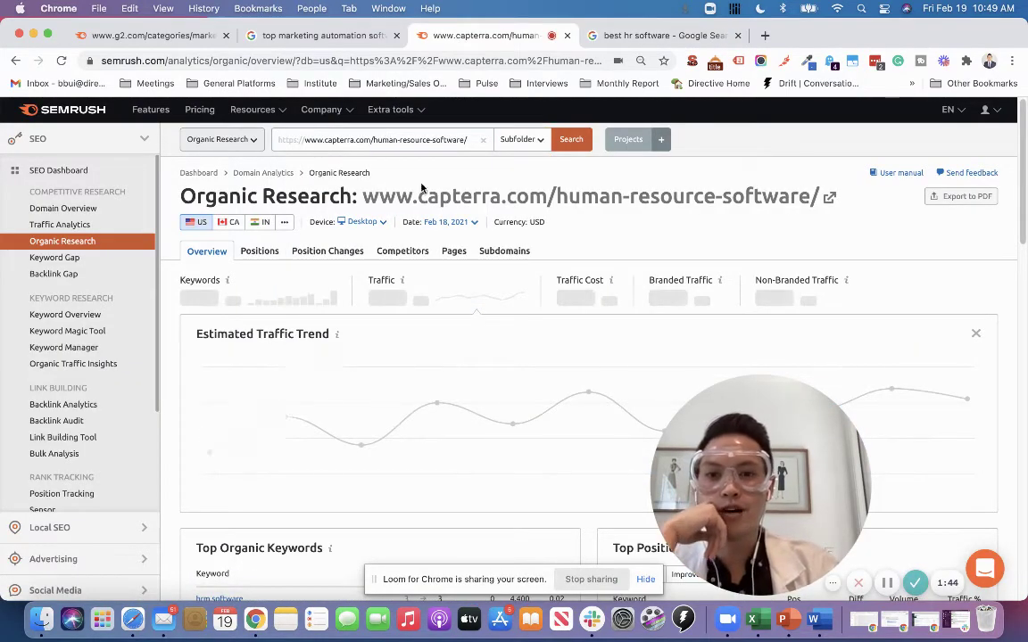
{"action": "scroll", "coordinate": [412, 331], "scroll_direction": "down", "scroll_amount": 3}
{"action": "scroll", "coordinate": [412, 331], "scroll_direction": "down", "scroll_amount": 2}
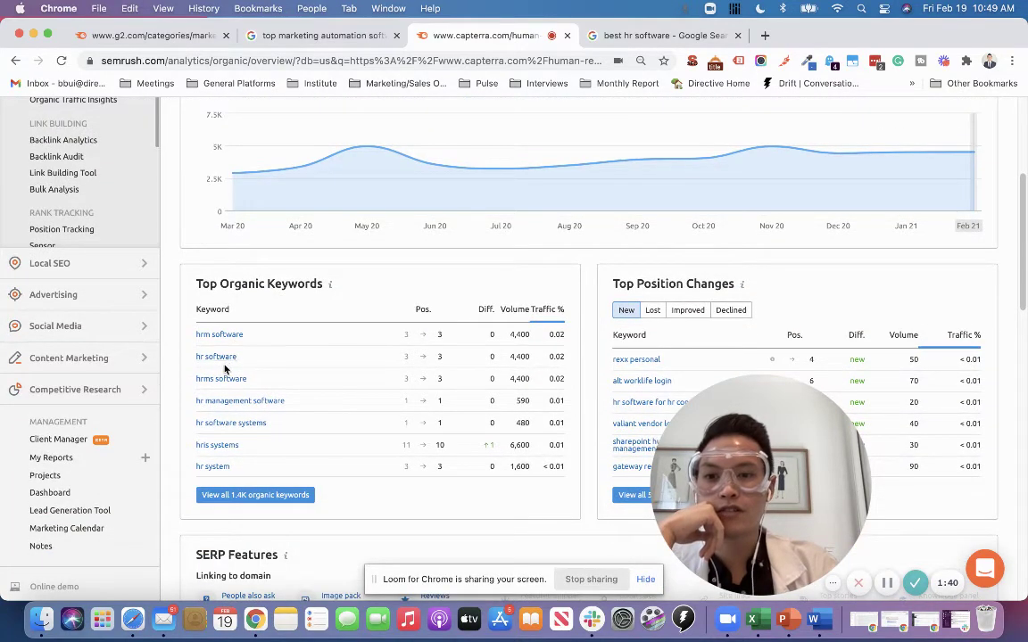
Step: Open the Positions list showing 1,431 keywords led by 'hrm software'
{"action": "left_click", "coordinate": [277, 502]}
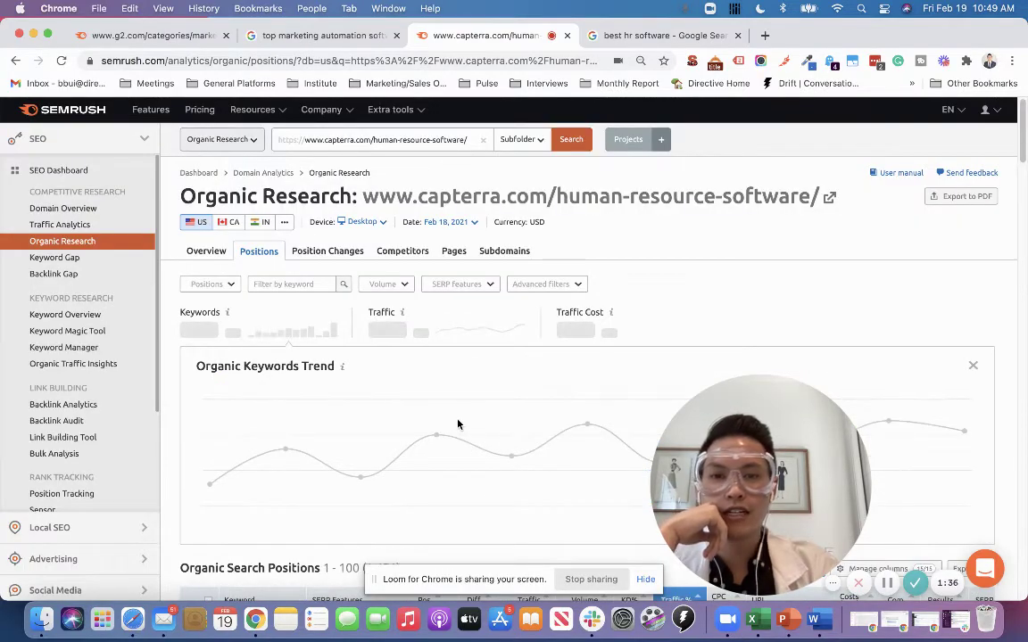
{"action": "scroll", "coordinate": [458, 424], "scroll_direction": "down", "scroll_amount": 2}
{"action": "scroll", "coordinate": [458, 424], "scroll_direction": "down", "scroll_amount": 5}
{"action": "scroll", "coordinate": [458, 425], "scroll_direction": "down", "scroll_amount": 1}
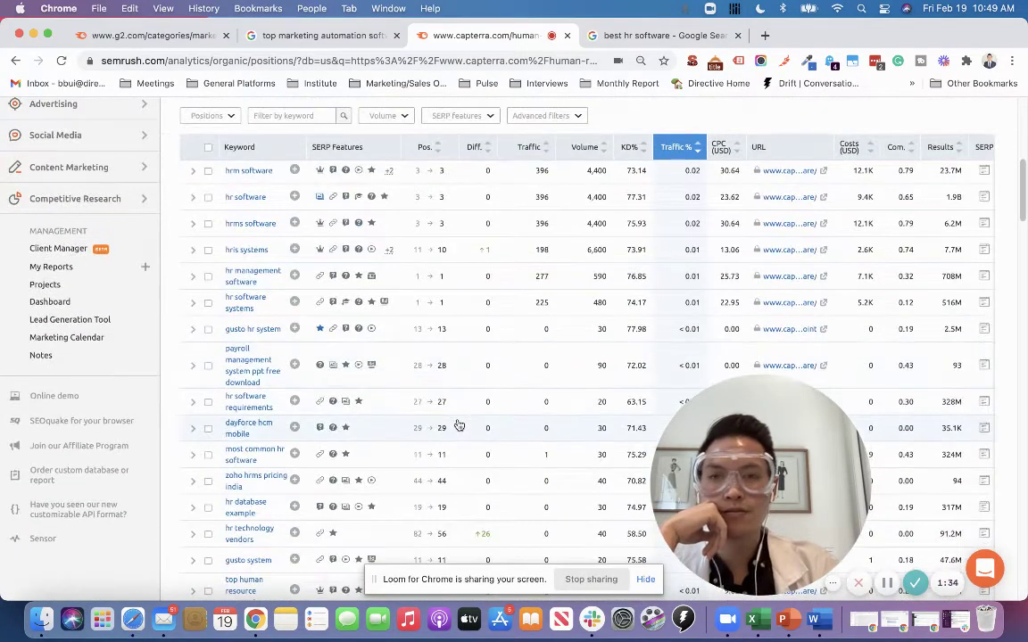
{"action": "scroll", "coordinate": [455, 424], "scroll_direction": "up", "scroll_amount": 1}
{"action": "scroll", "coordinate": [455, 425], "scroll_direction": "up", "scroll_amount": 2}
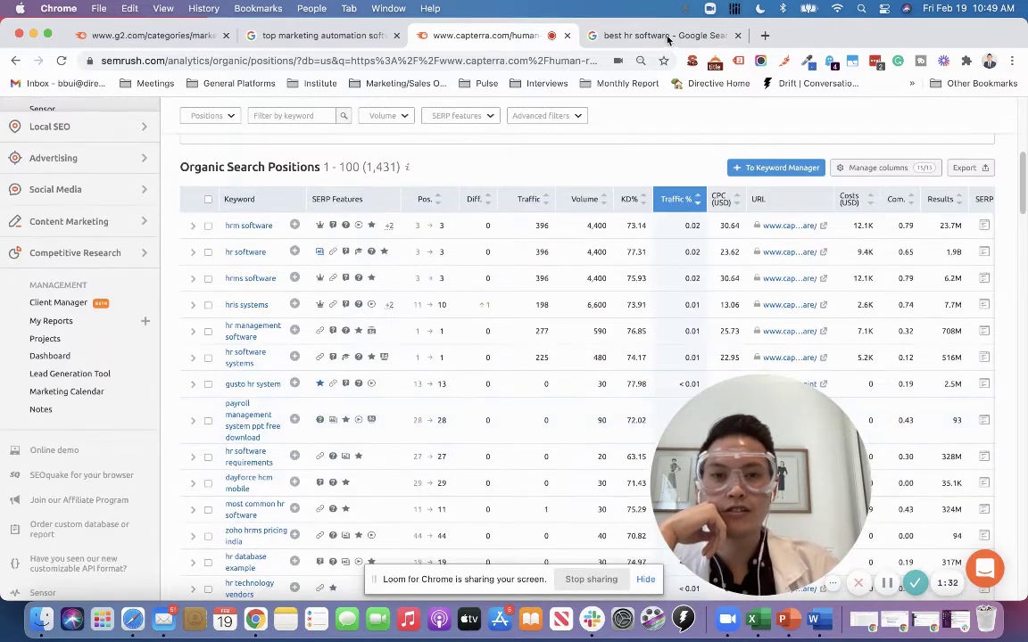
Step: Review the 'best hr software' results, including the featured '7 Best HR Software' list
{"action": "left_click", "coordinate": [661, 36]}
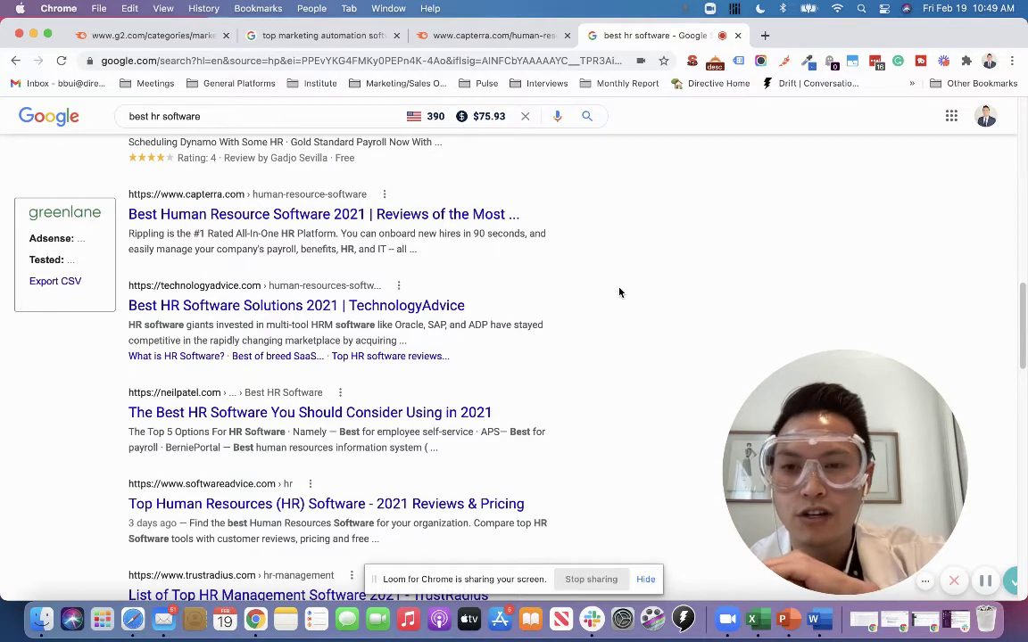
{"action": "scroll", "coordinate": [619, 292], "scroll_direction": "up", "scroll_amount": 10}
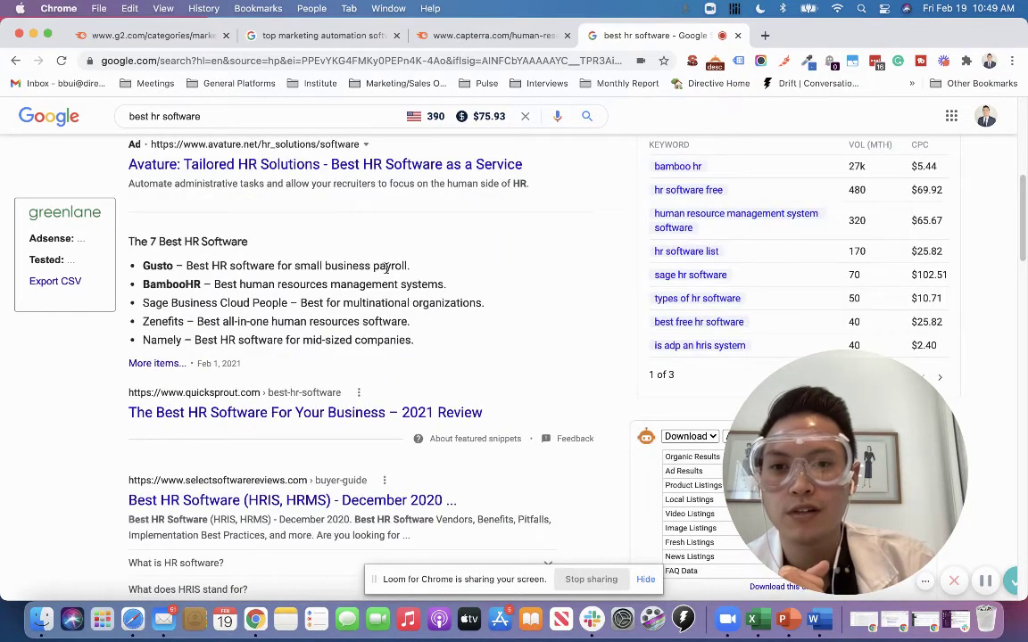
{"action": "scroll", "coordinate": [220, 473], "scroll_direction": "down", "scroll_amount": 1}
{"action": "scroll", "coordinate": [220, 473], "scroll_direction": "down", "scroll_amount": 5}
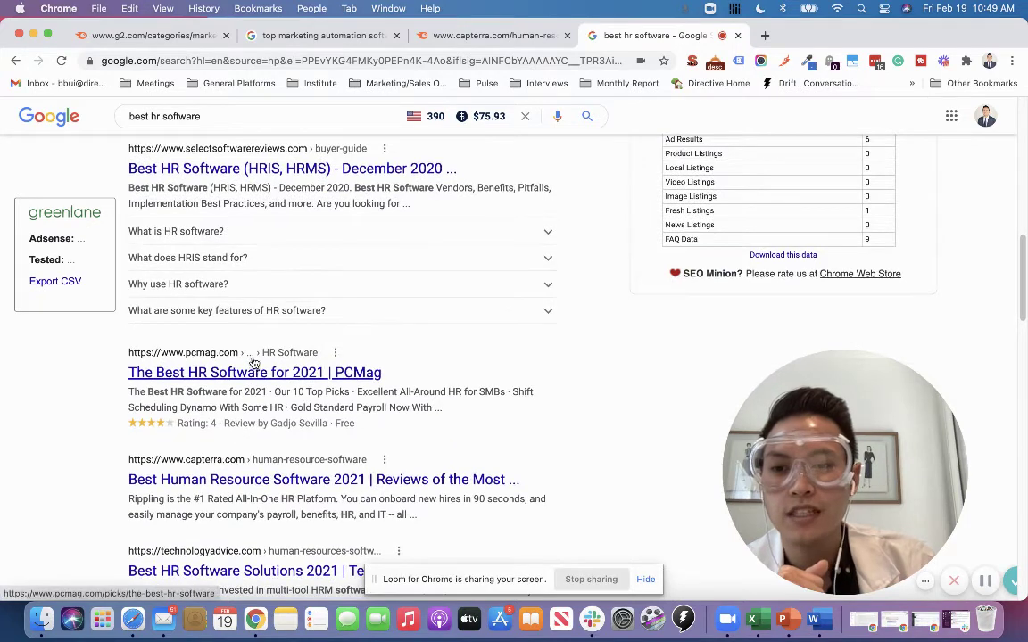
{"action": "scroll", "coordinate": [230, 335], "scroll_direction": "up", "scroll_amount": 2}
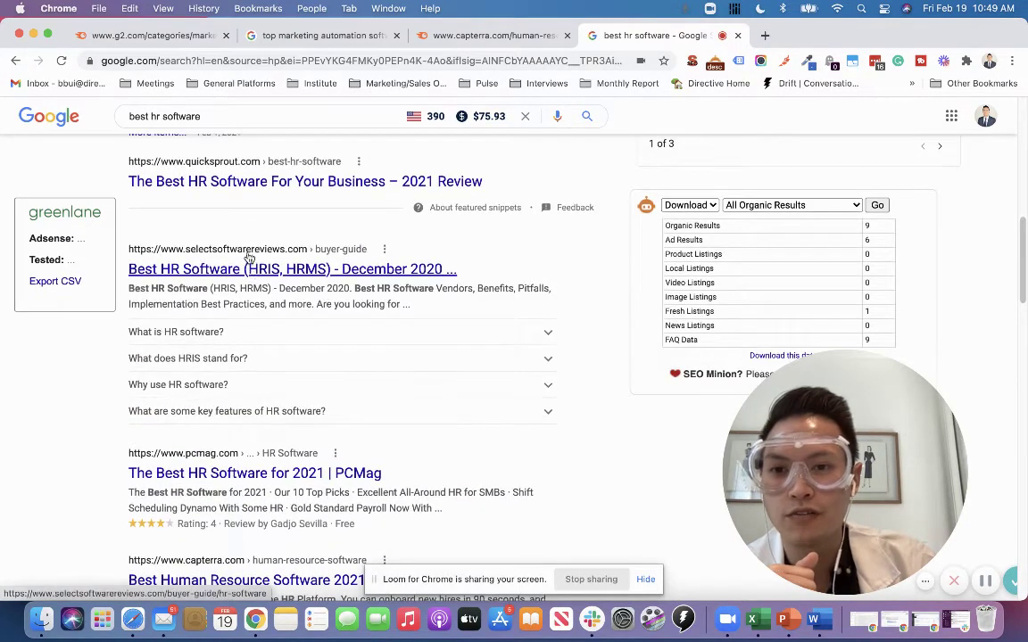
{"action": "scroll", "coordinate": [250, 275], "scroll_direction": "up", "scroll_amount": 1}
{"action": "scroll", "coordinate": [251, 278], "scroll_direction": "up", "scroll_amount": 3}
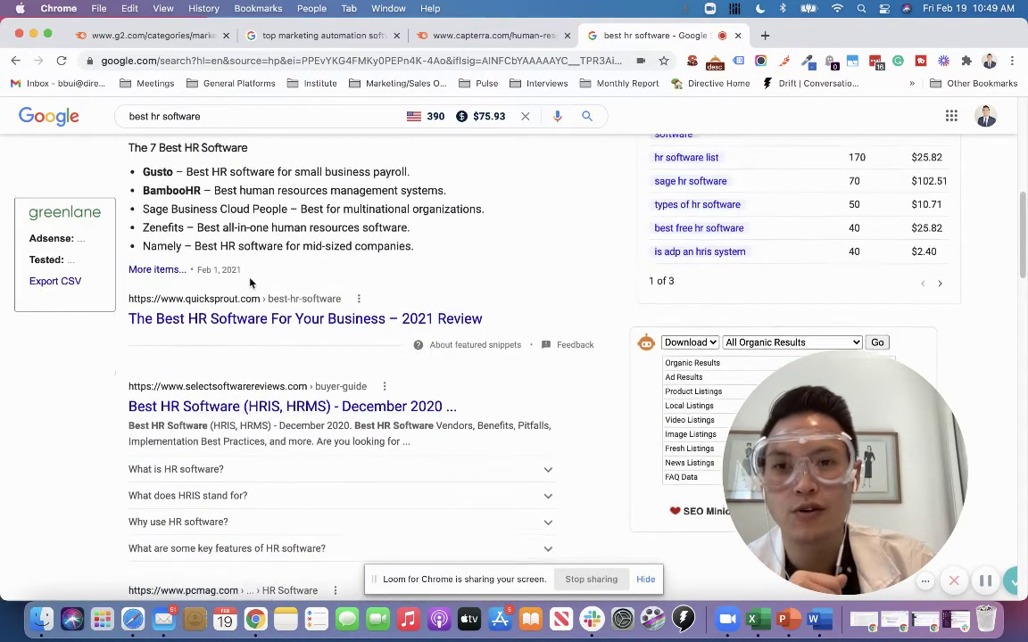